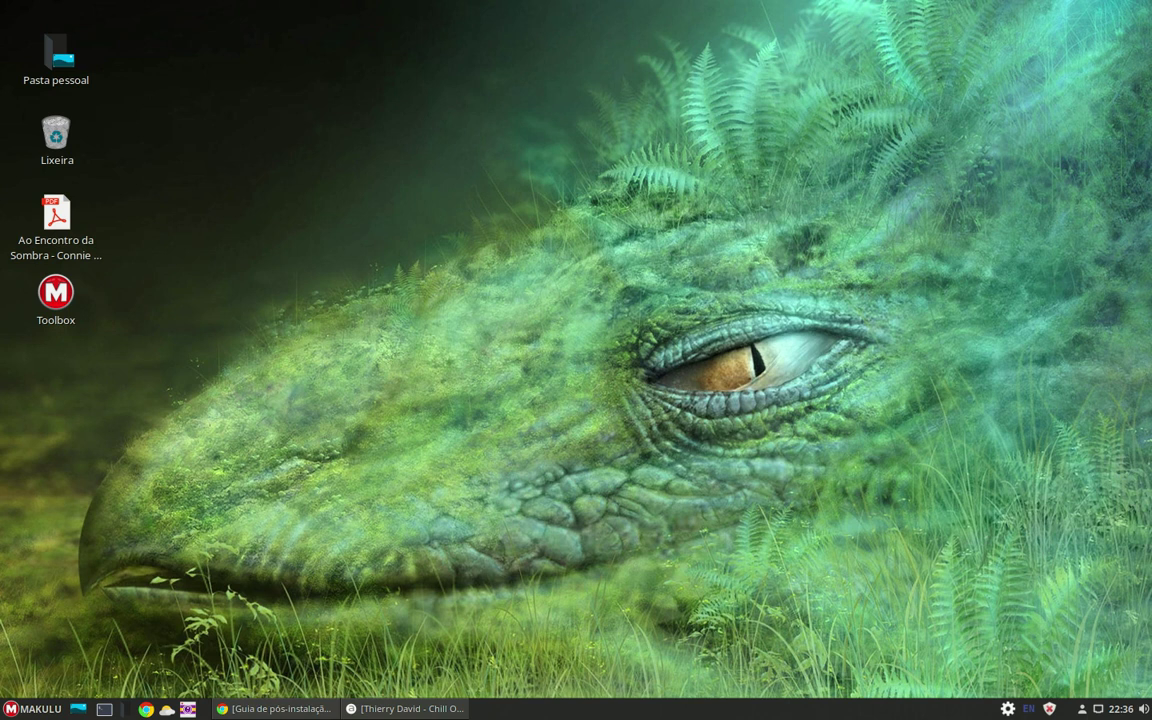
- Bring up the Debian 9 Stretch post-installation guide and read the section on configuring sources.list
mouse_move(275, 709)
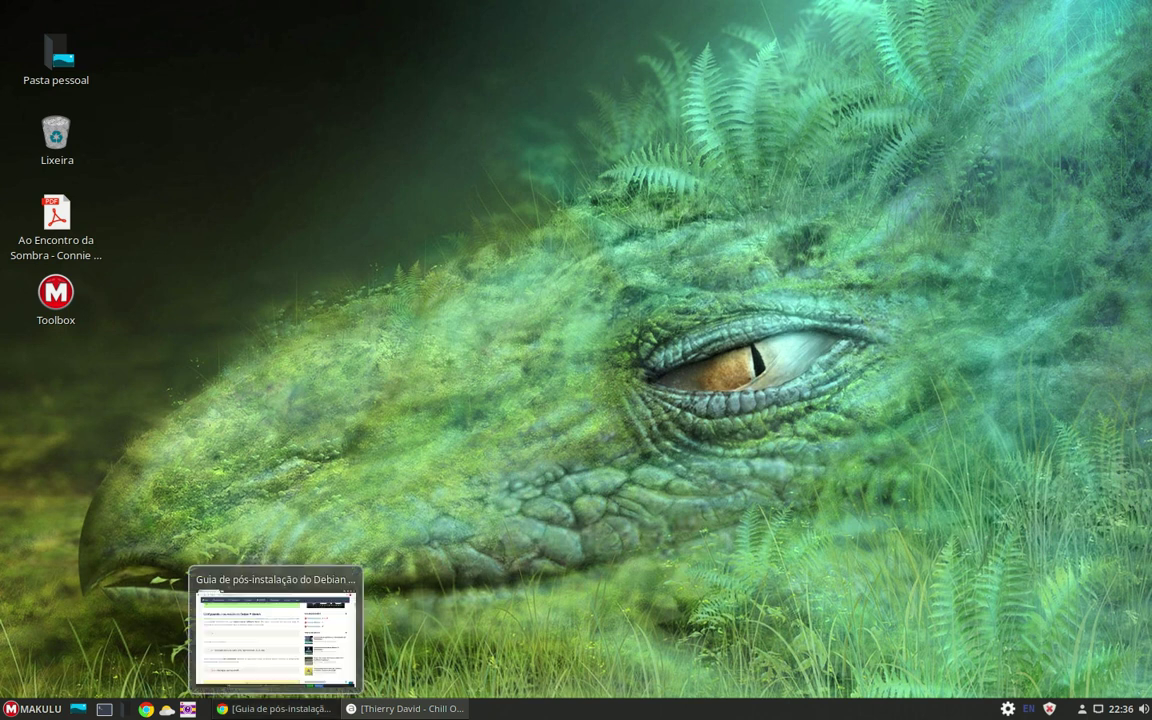
left_click(275, 709)
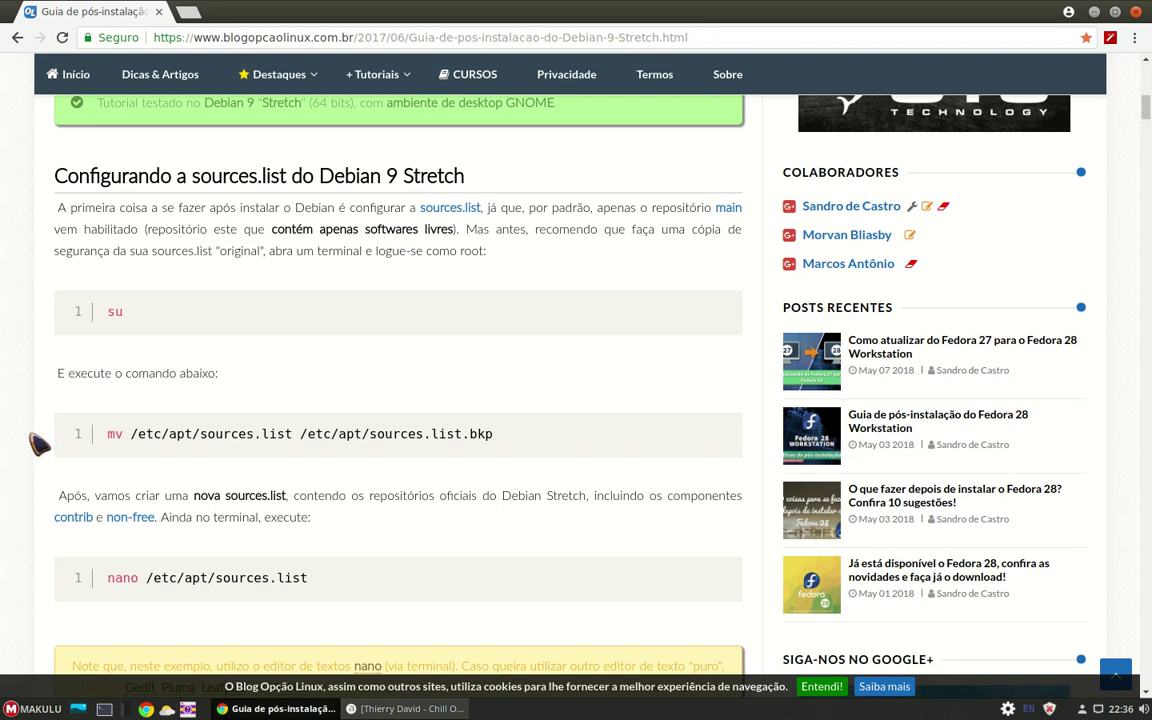
scroll(38, 444, "up", 1)
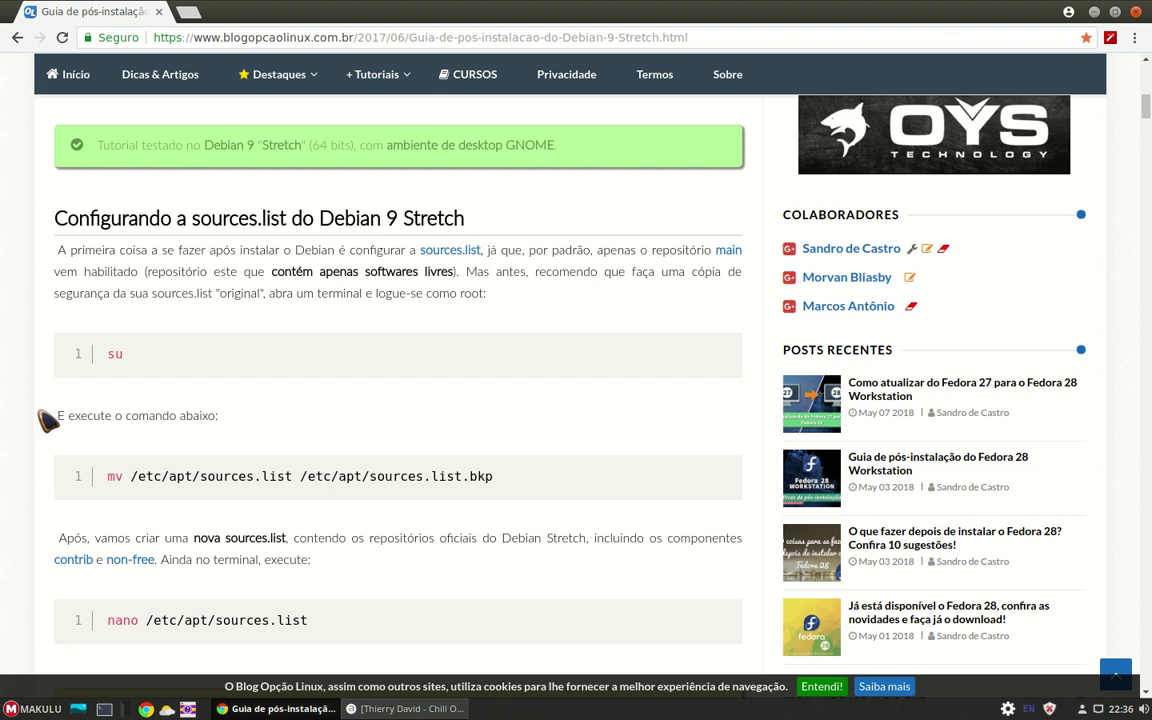
scroll(46, 421, "up", 1)
scroll(46, 421, "up", 2)
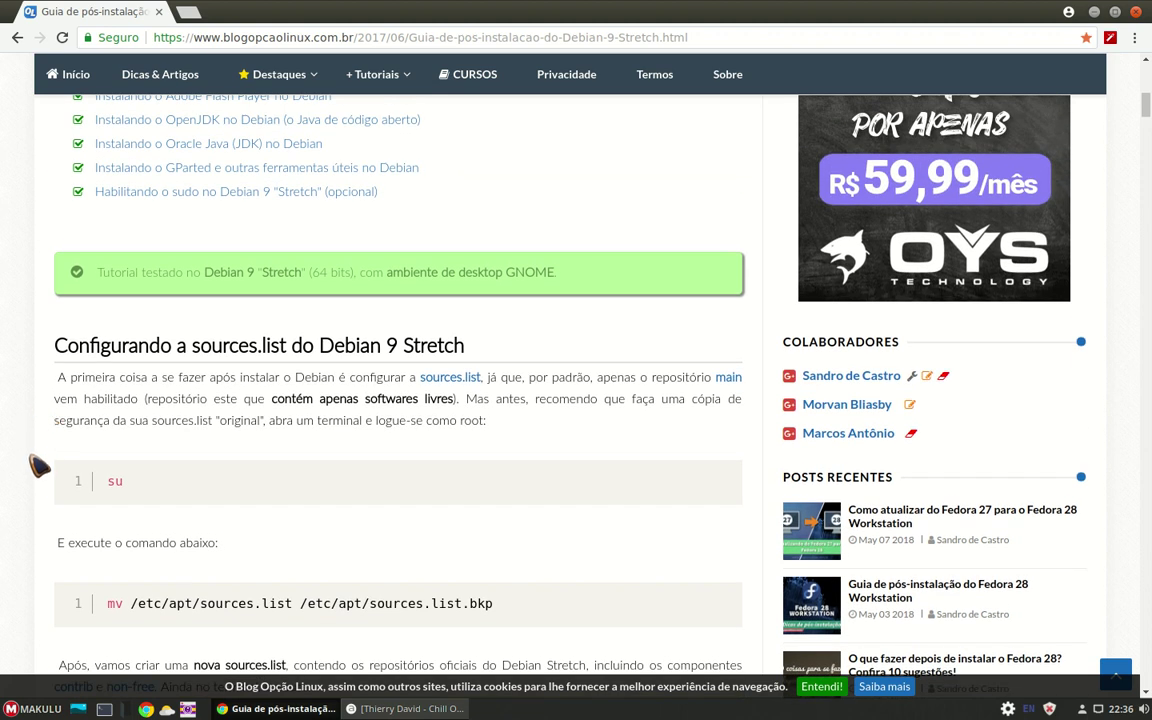
scroll(34, 488, "down", 2)
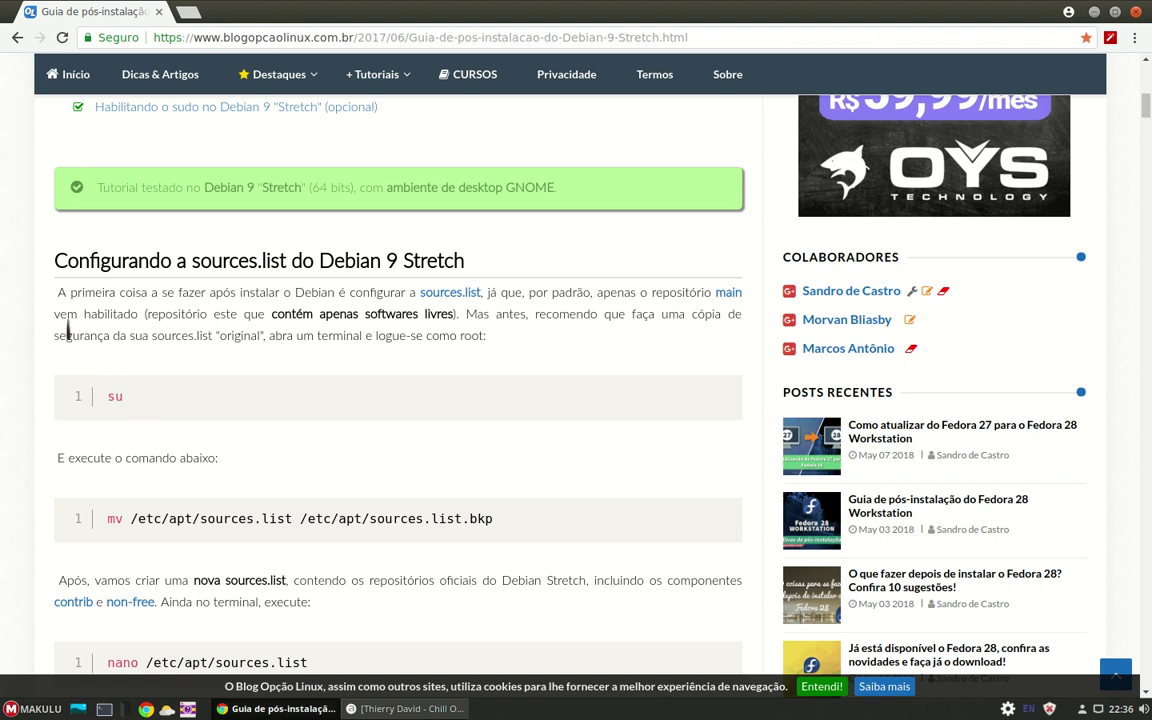
- Launch the Programas software manager from the Administração applications and look through its Áudio & vídeo category before closing it
left_click(33, 708)
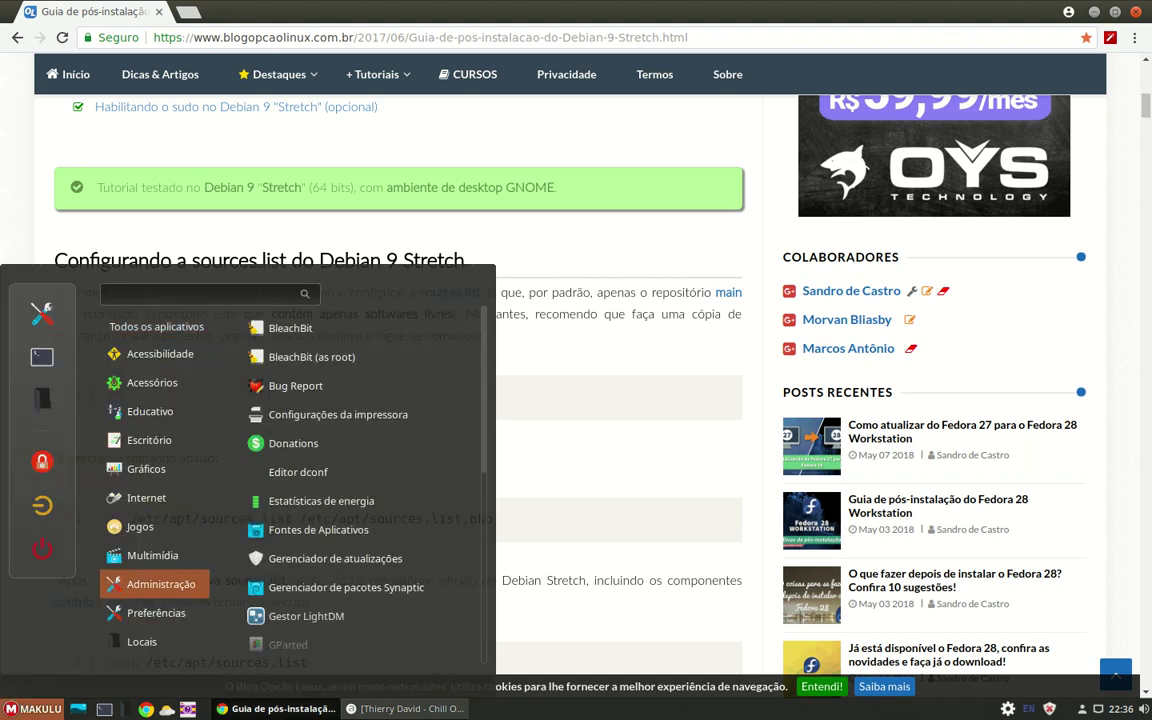
mouse_move(155, 555)
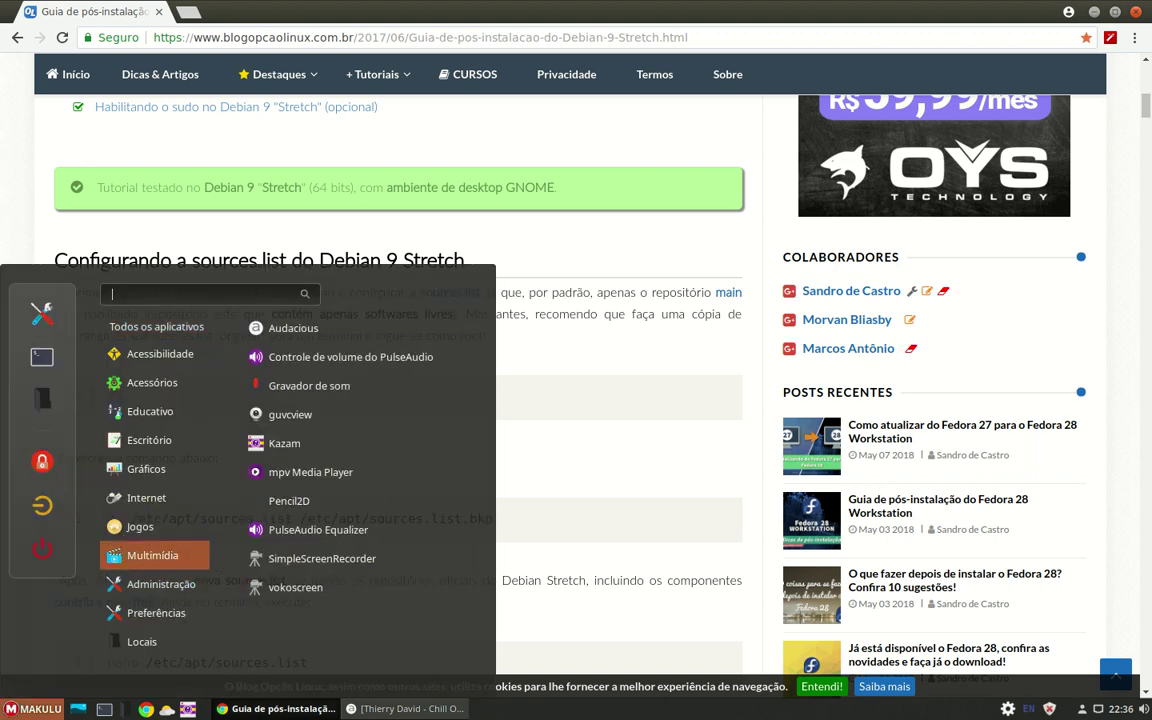
key("super+d")
key("super")
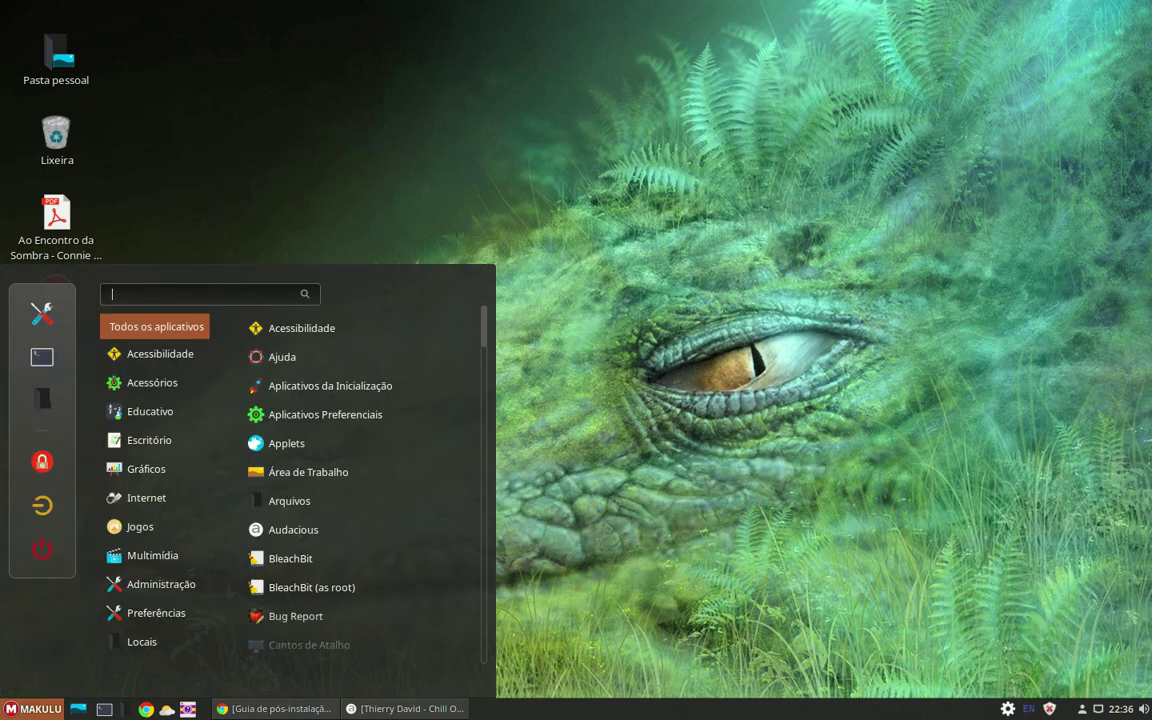
mouse_move(155, 584)
key("Down")
key("Down")
key("Down")
key("Down")
key("Down")
key("Down")
key("Down")
key("Down")
key("Down")
key("Down")
key("Down")
key("Down")
key("Down")
key("Down")
key("Down")
key("Down")
key("Down")
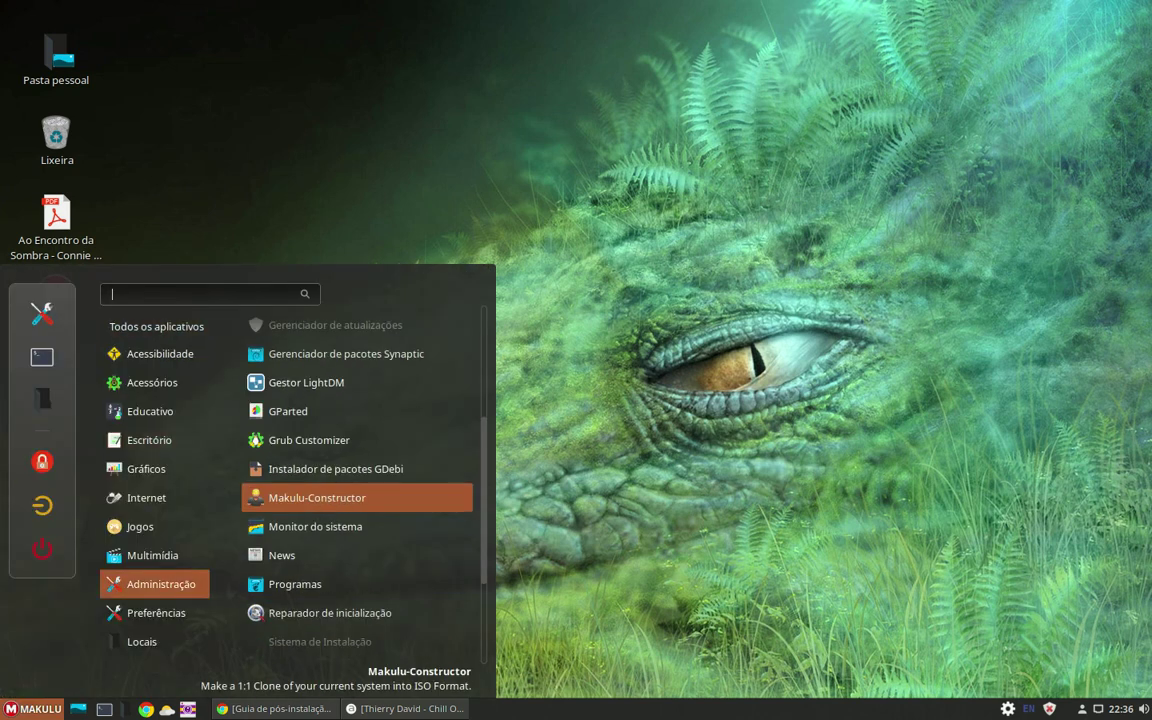
key("Return")
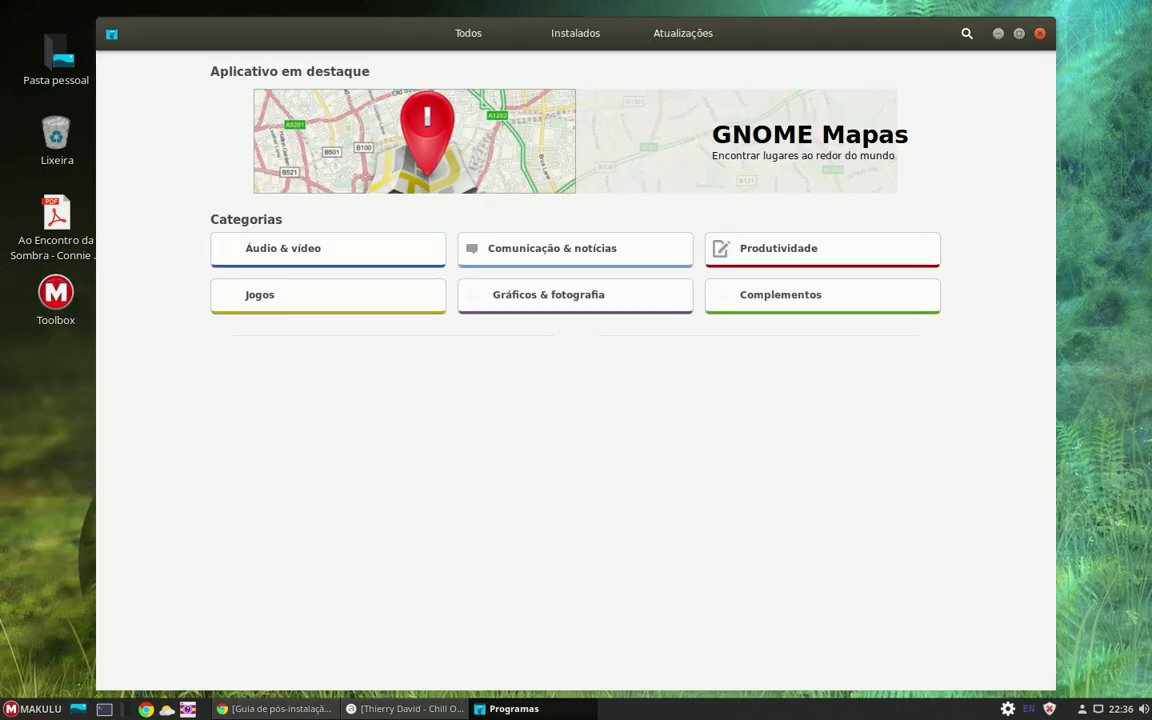
key("Return")
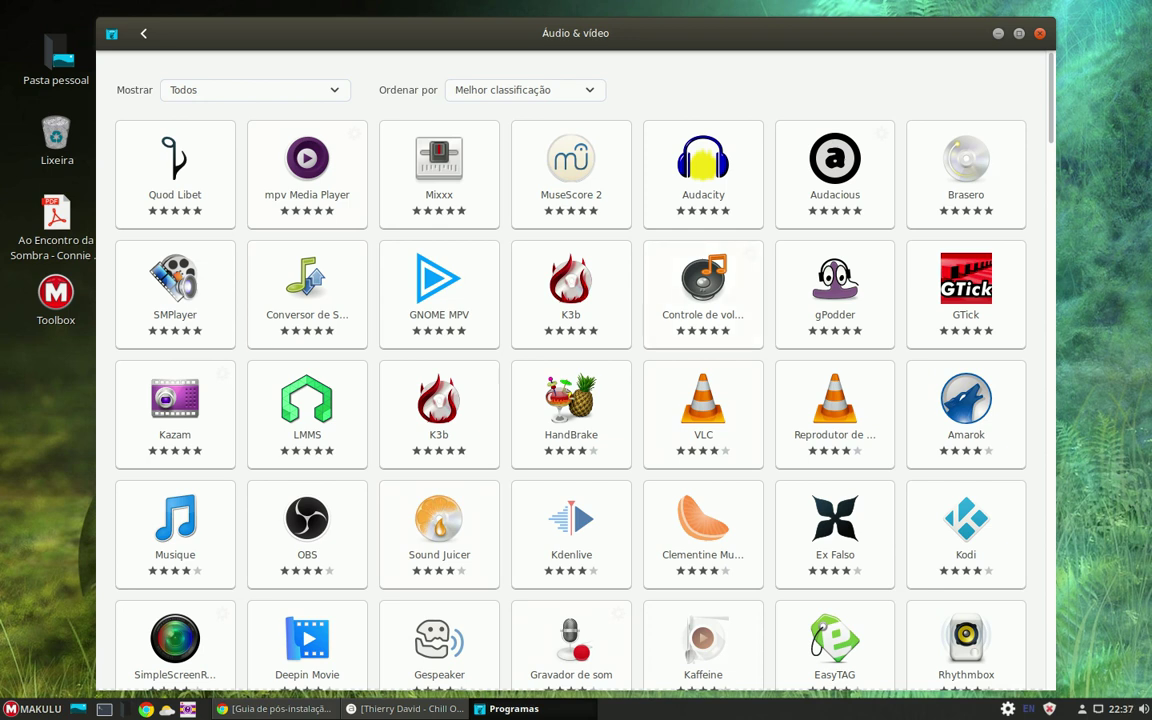
key("alt+F4")
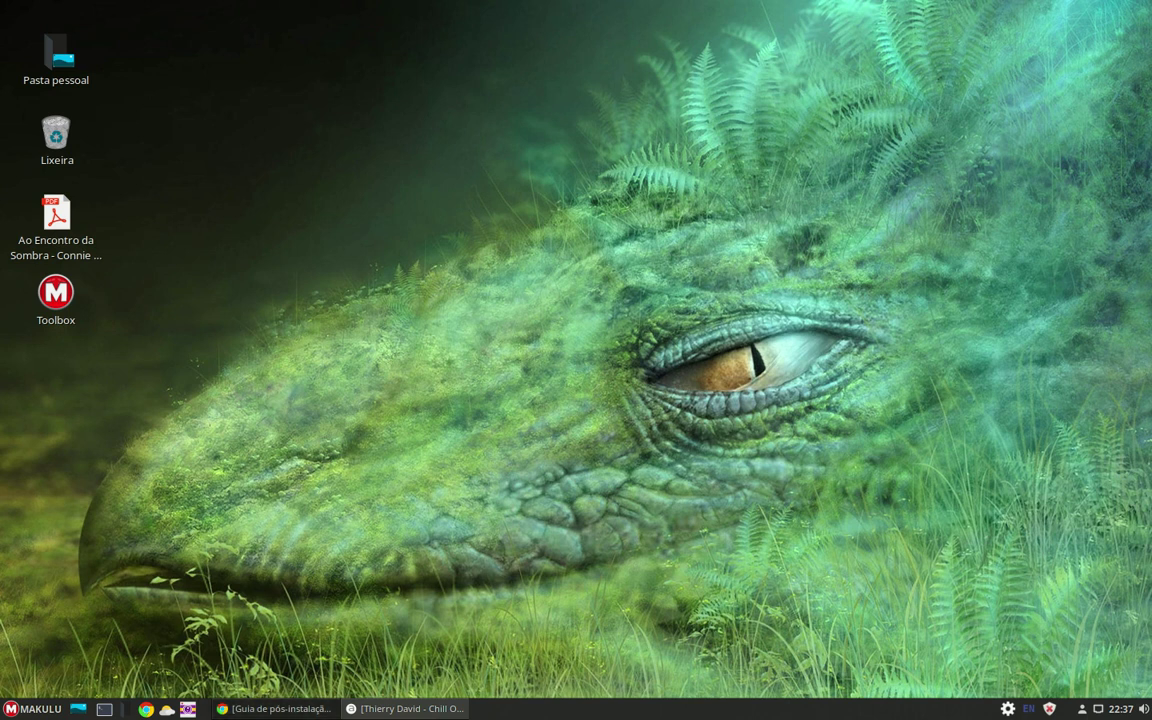
- Open Fontes de Aplicativos from the Administração applications and minimize the browser showing the guide
left_click(275, 708)
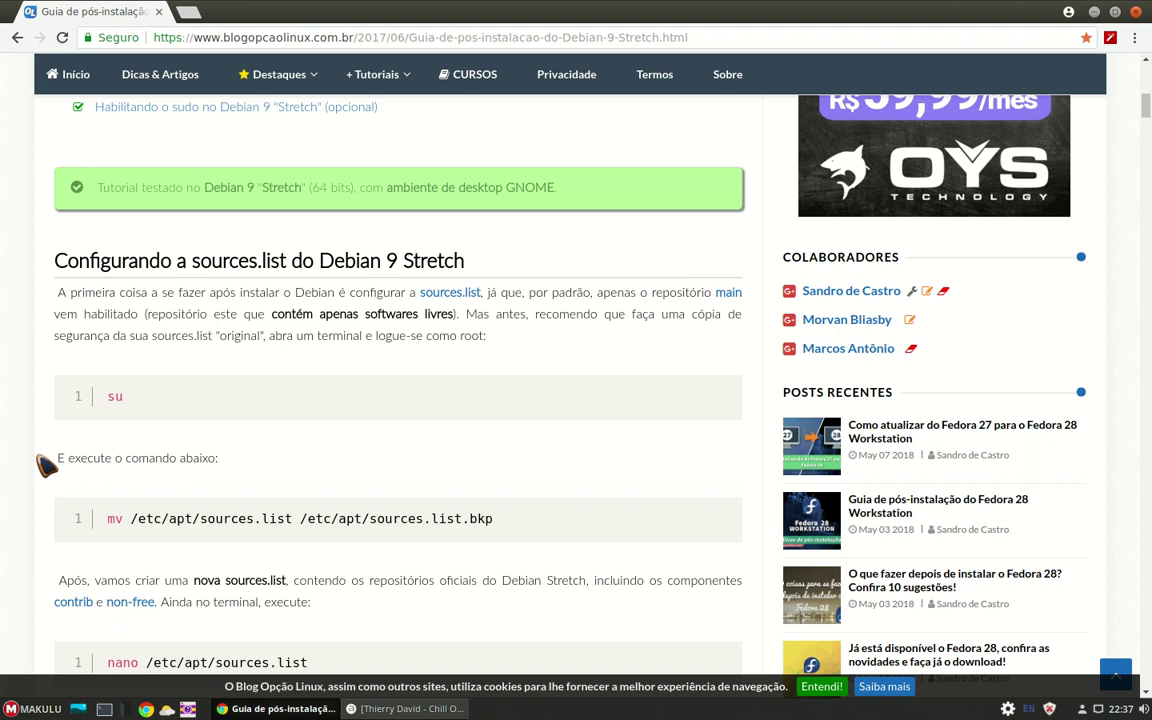
left_click(33, 708)
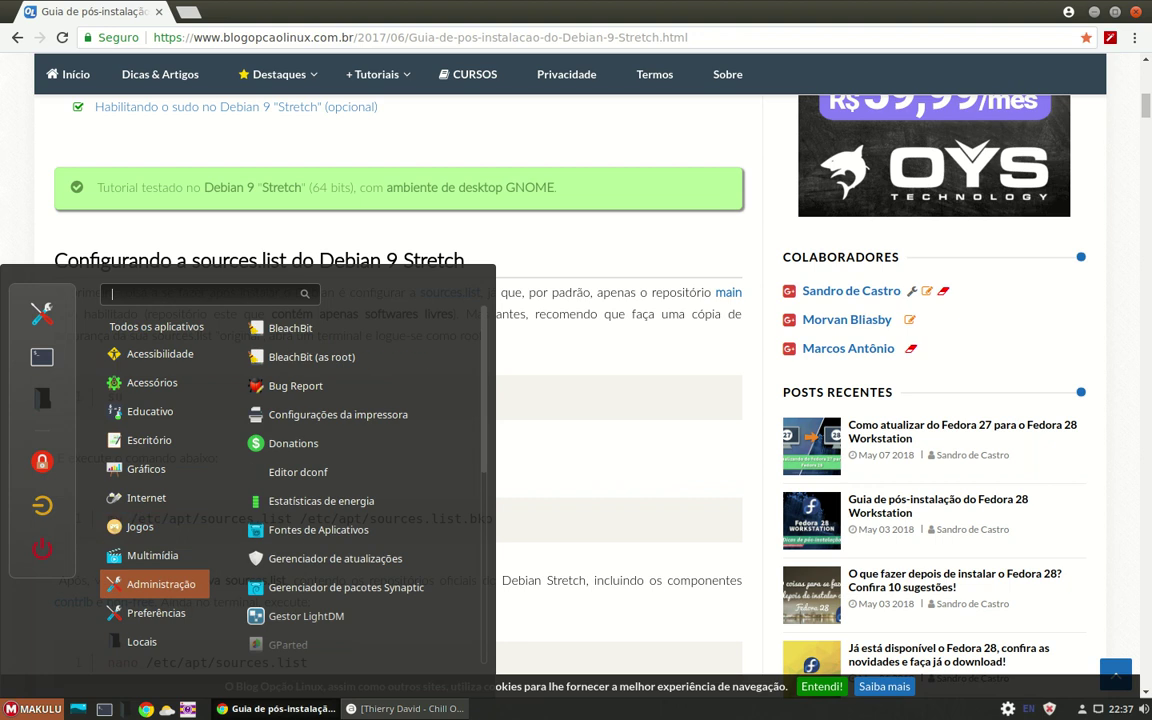
scroll(304, 529, "down", 2)
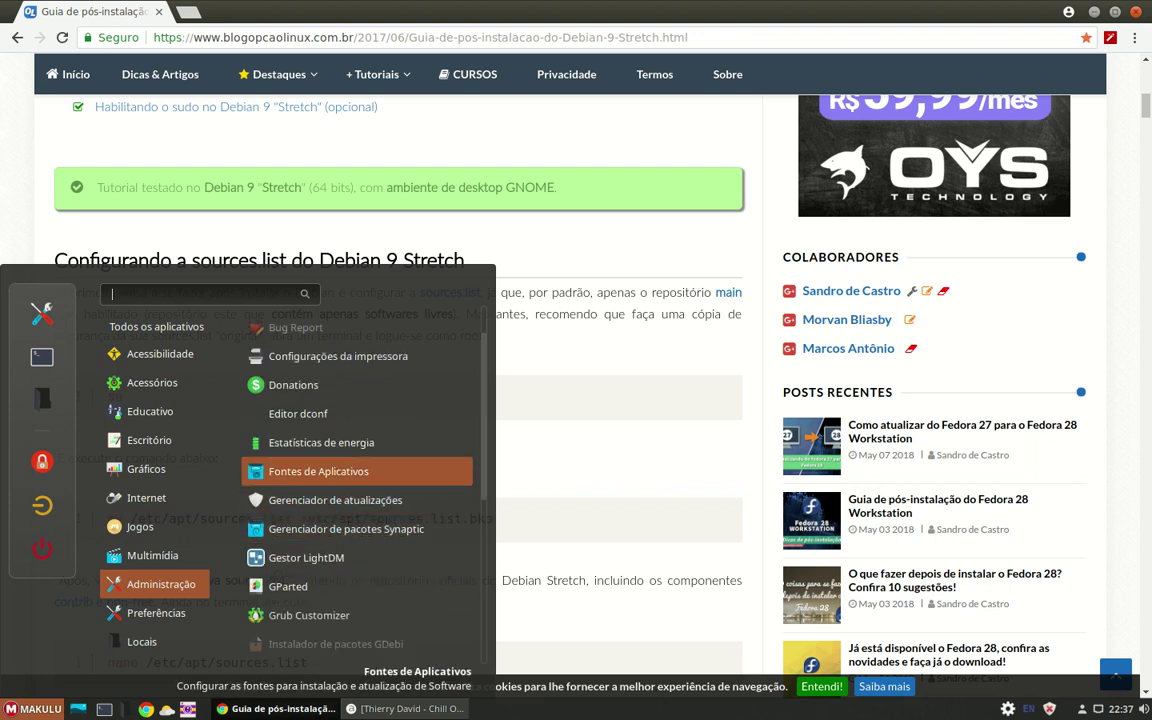
left_click(304, 477)
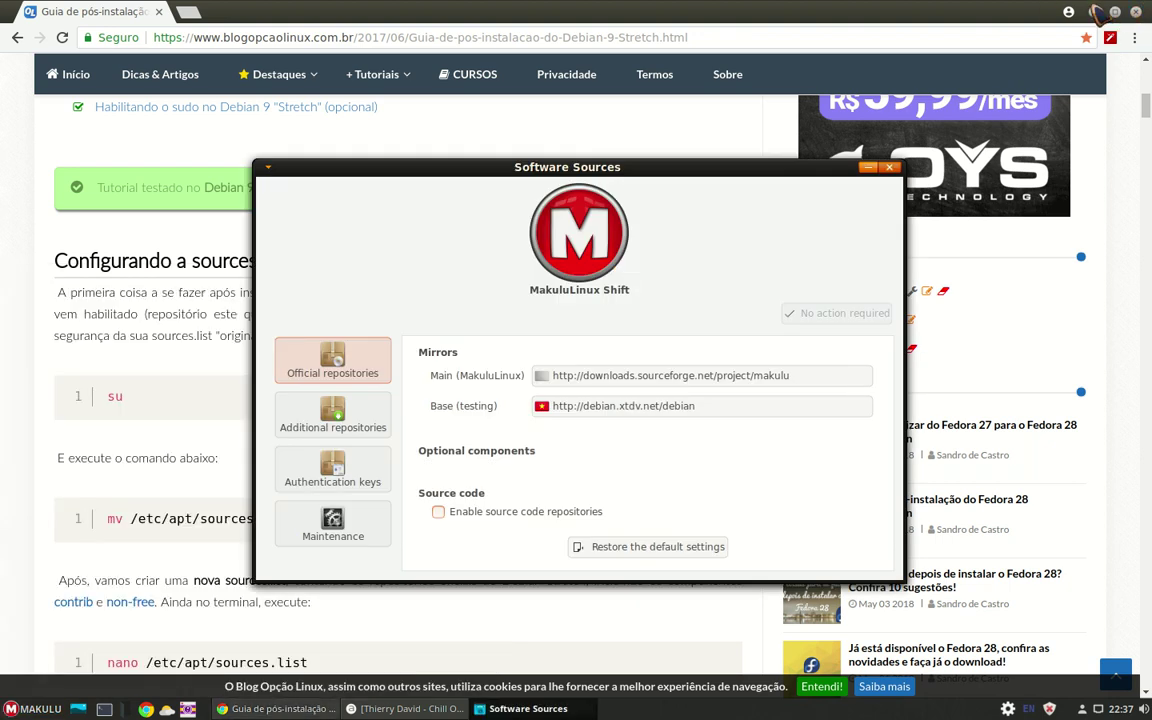
left_click(1095, 12)
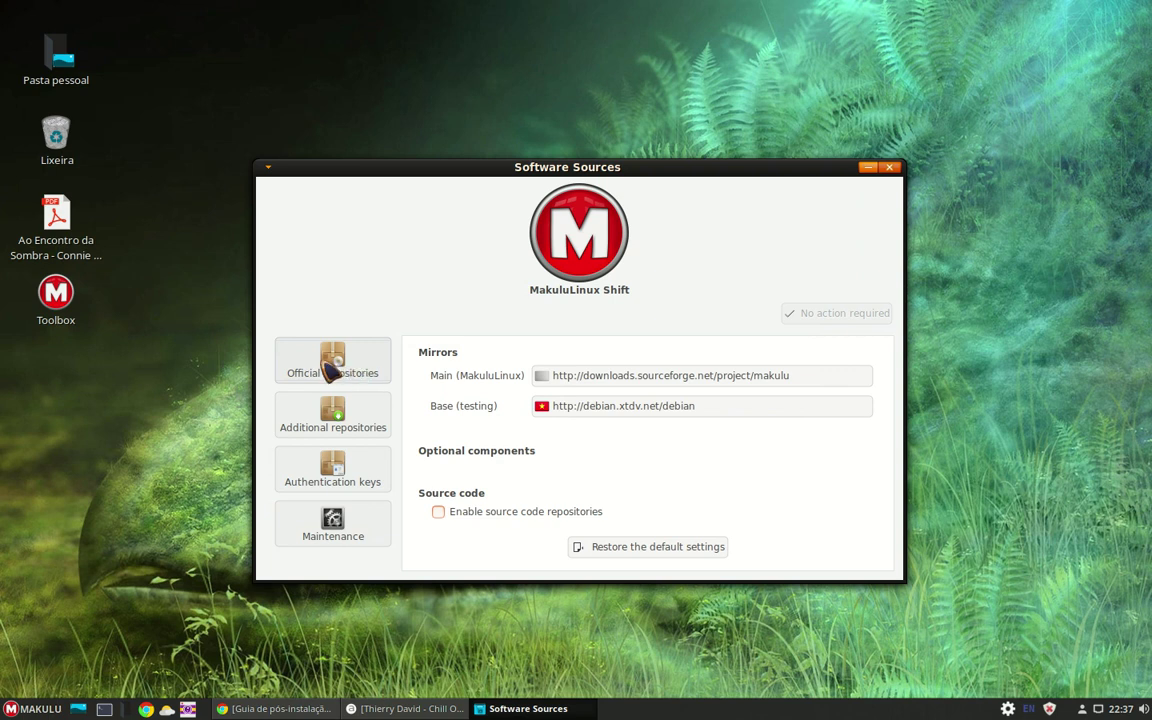
- Check the mirrors offered for the Main (MakuluLinux) repository, cancel the selection, and show the additional repositories
left_click(604, 383)
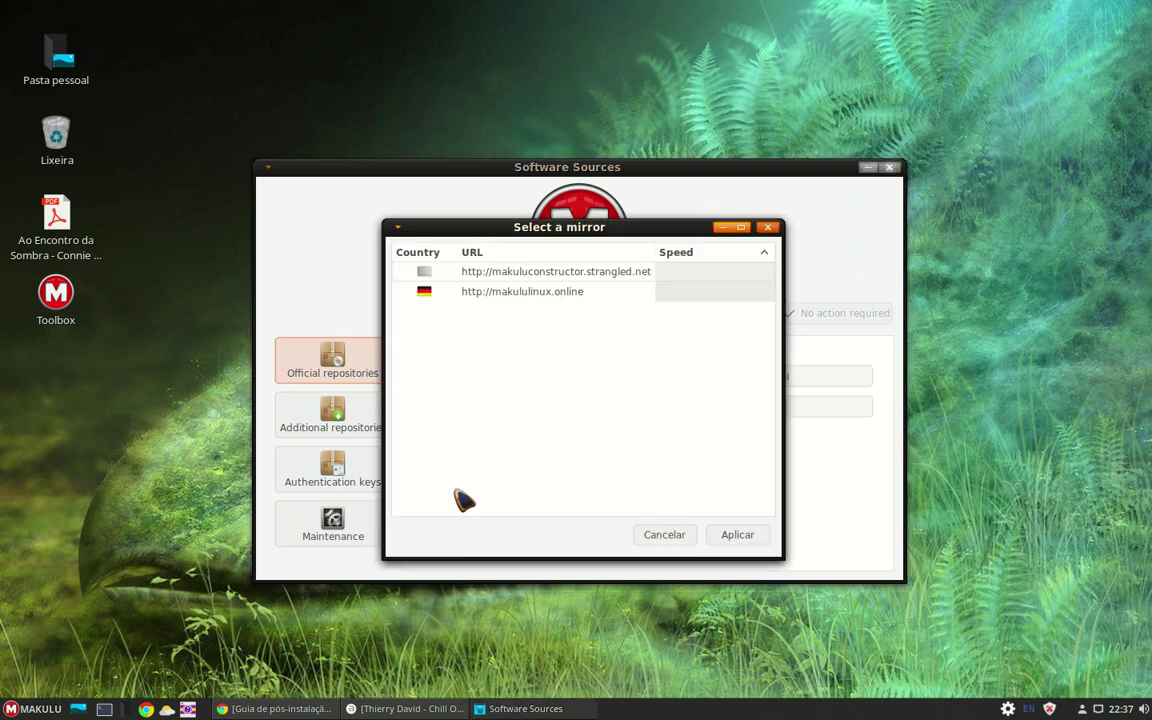
left_click(682, 535)
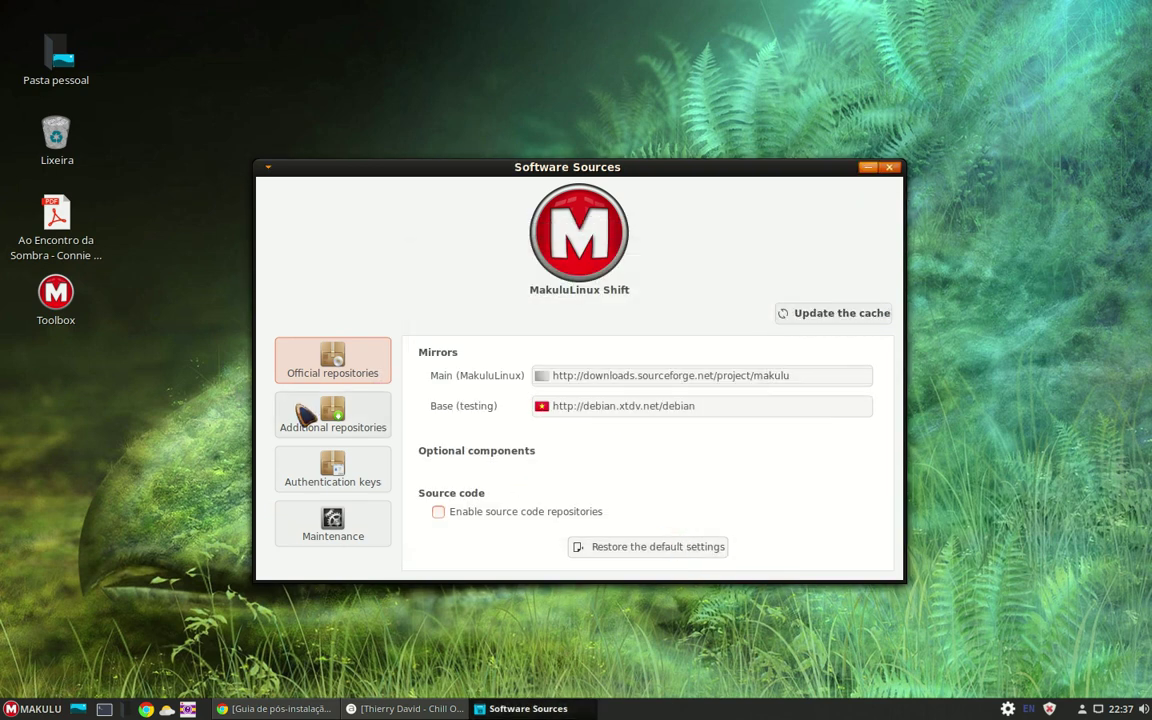
left_click(326, 420)
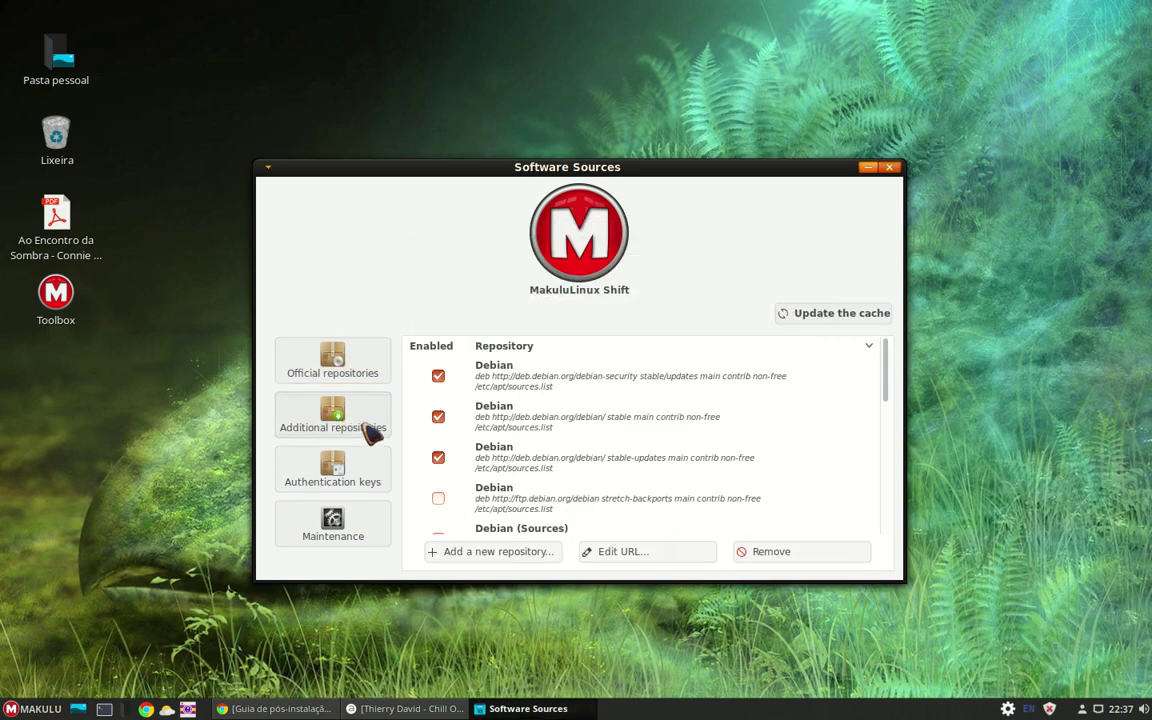
left_click(372, 430)
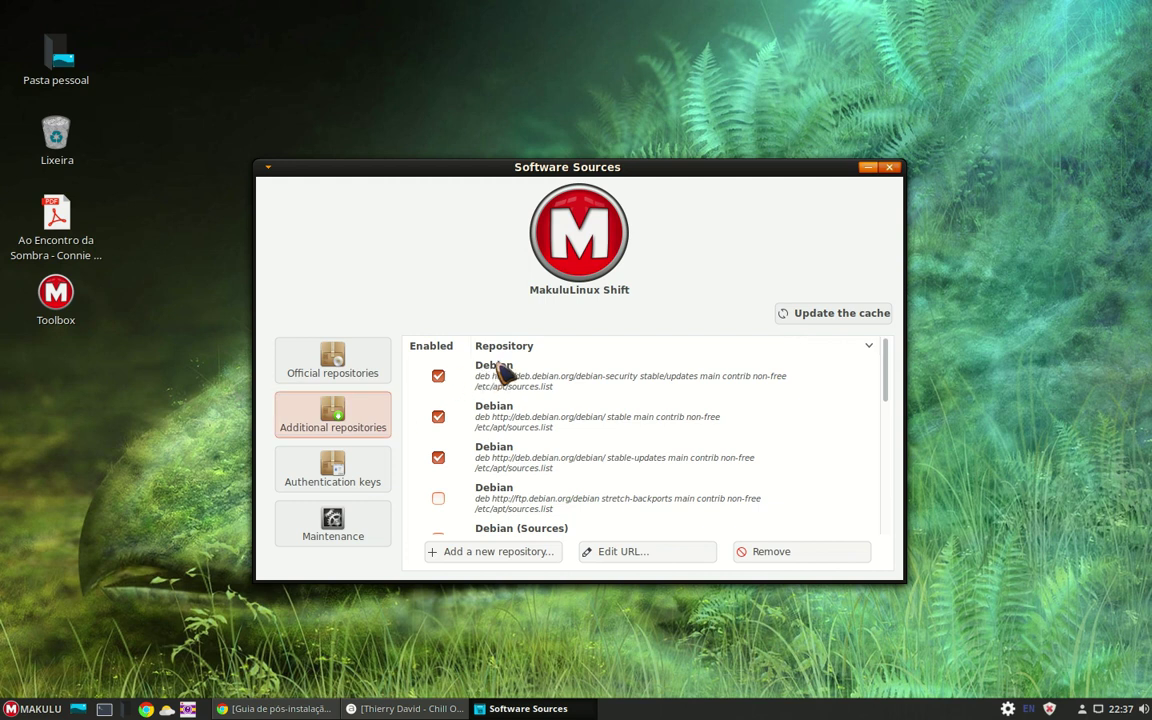
- Examine which Debian, Debian (Sources), Google and Skype entries are enabled in the additional repositories list
scroll(512, 447, "down", 3)
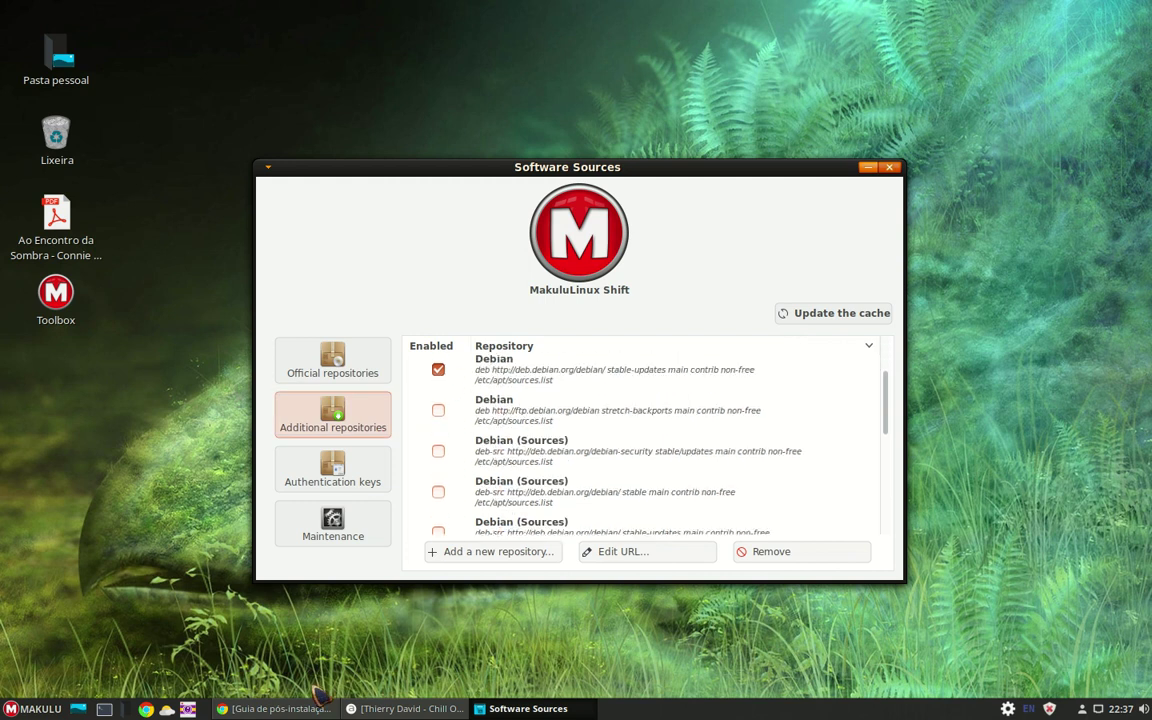
mouse_move(275, 710)
scroll(514, 476, "down", 3)
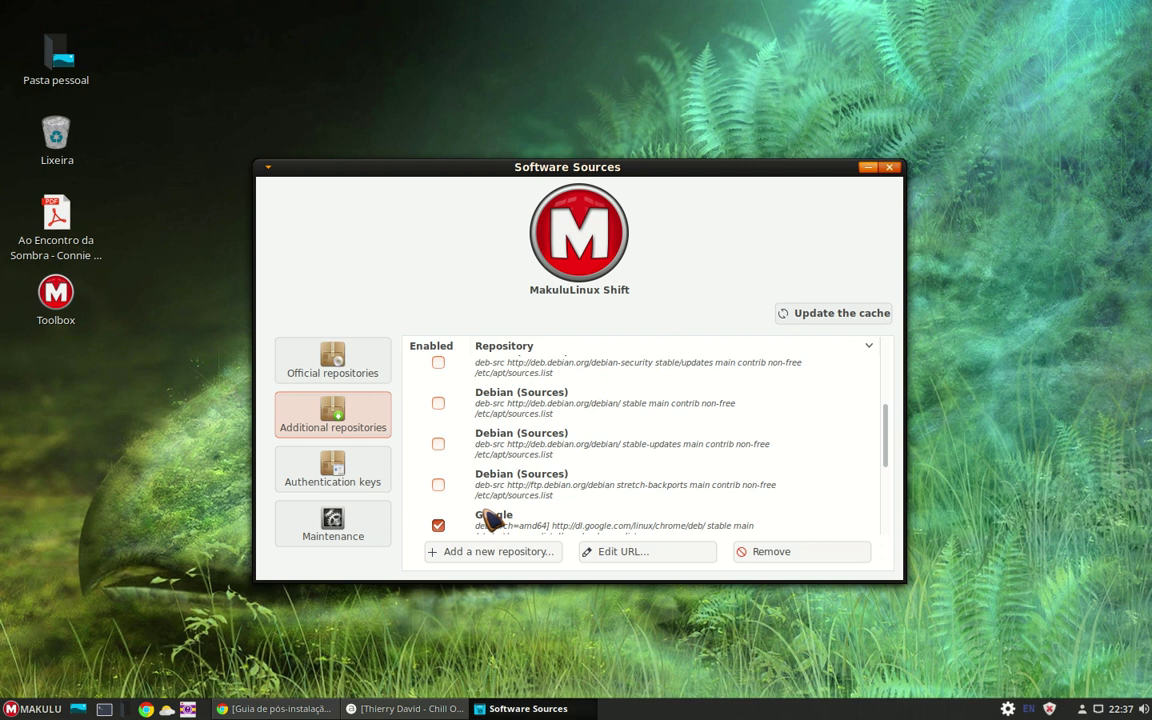
scroll(491, 520, "up", 2)
scroll(489, 516, "up", 2)
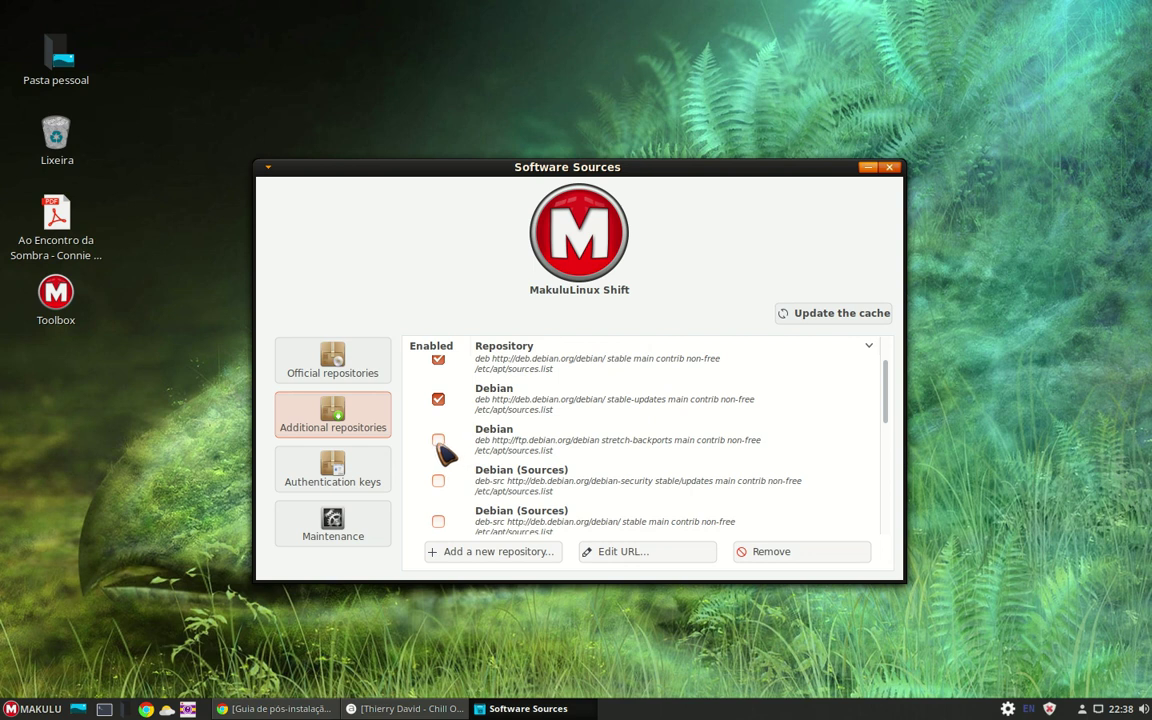
scroll(458, 452, "up", 1)
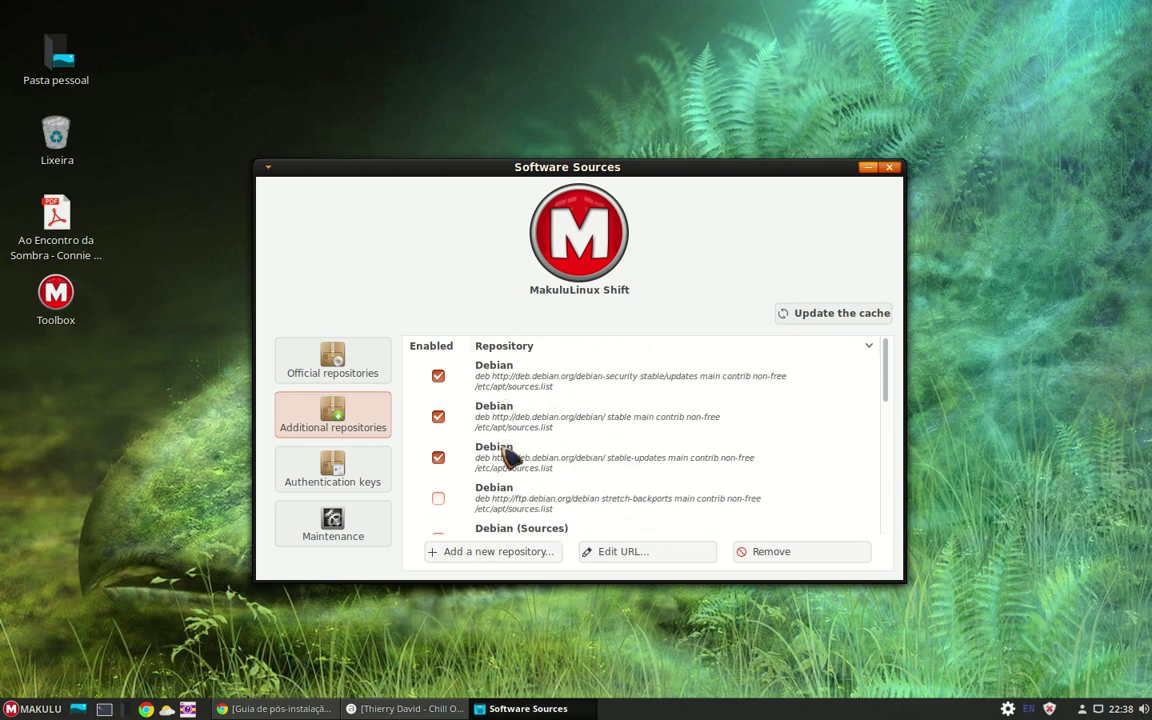
scroll(511, 457, "down", 1)
scroll(488, 470, "down", 1)
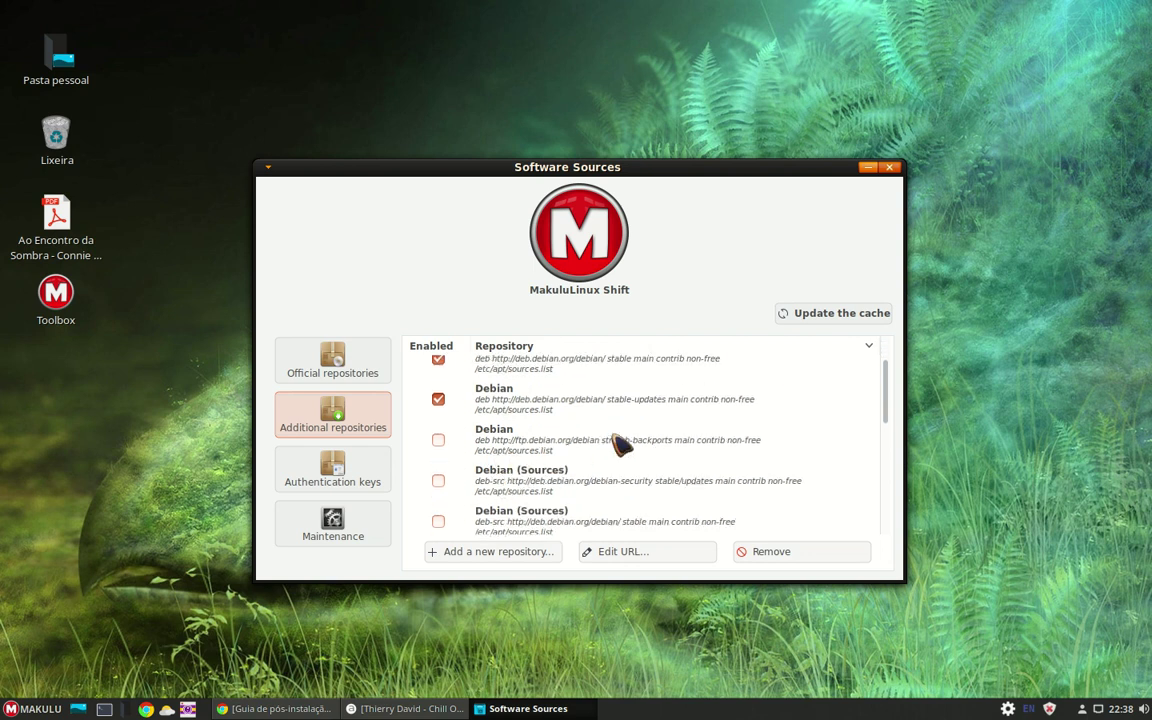
scroll(522, 483, "down", 1)
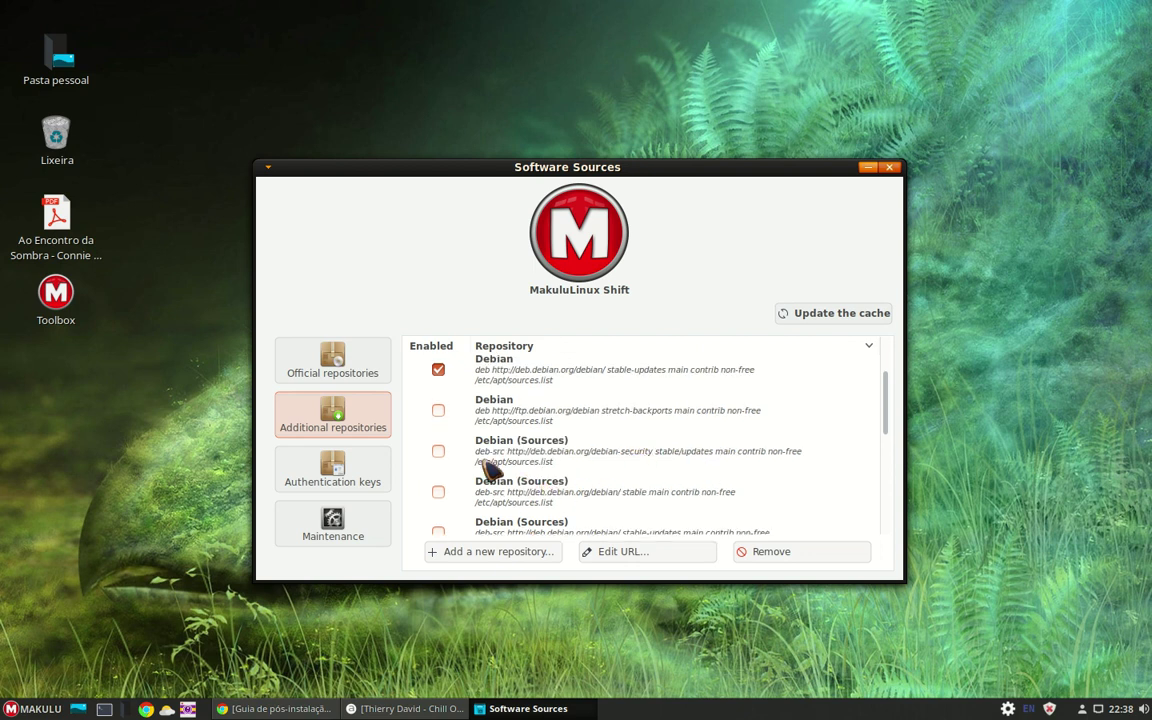
scroll(489, 470, "down", 1)
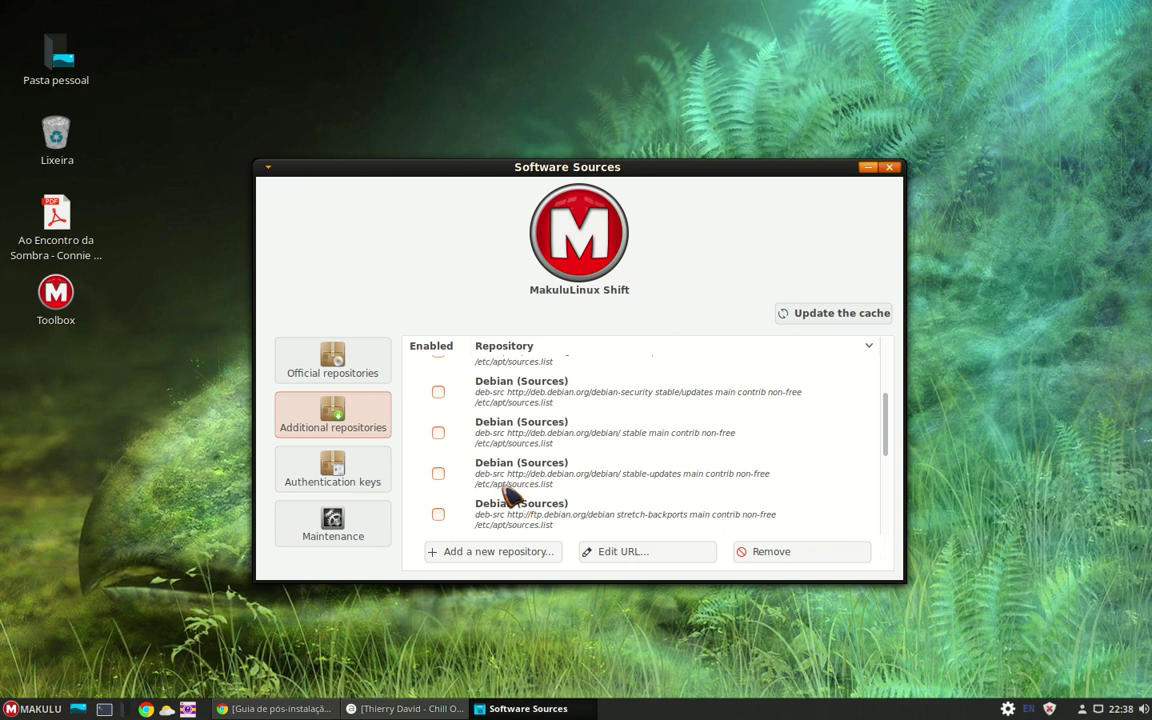
scroll(517, 462, "down", 1)
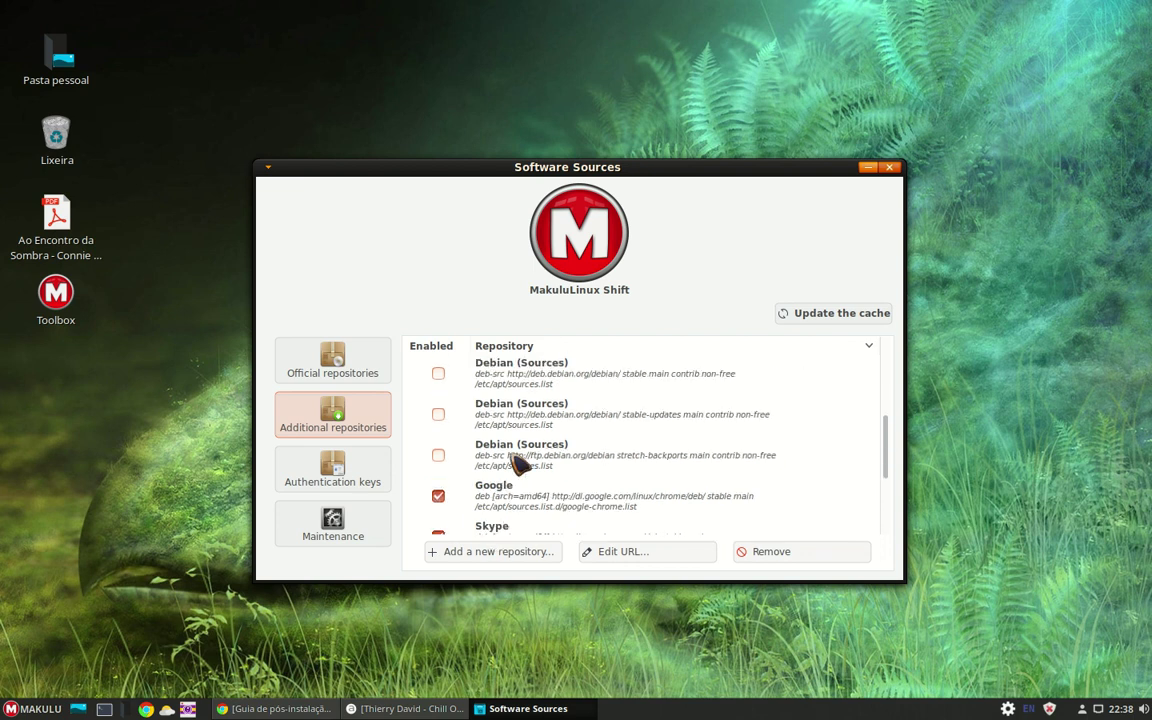
scroll(494, 463, "up", 2)
scroll(491, 475, "down", 3)
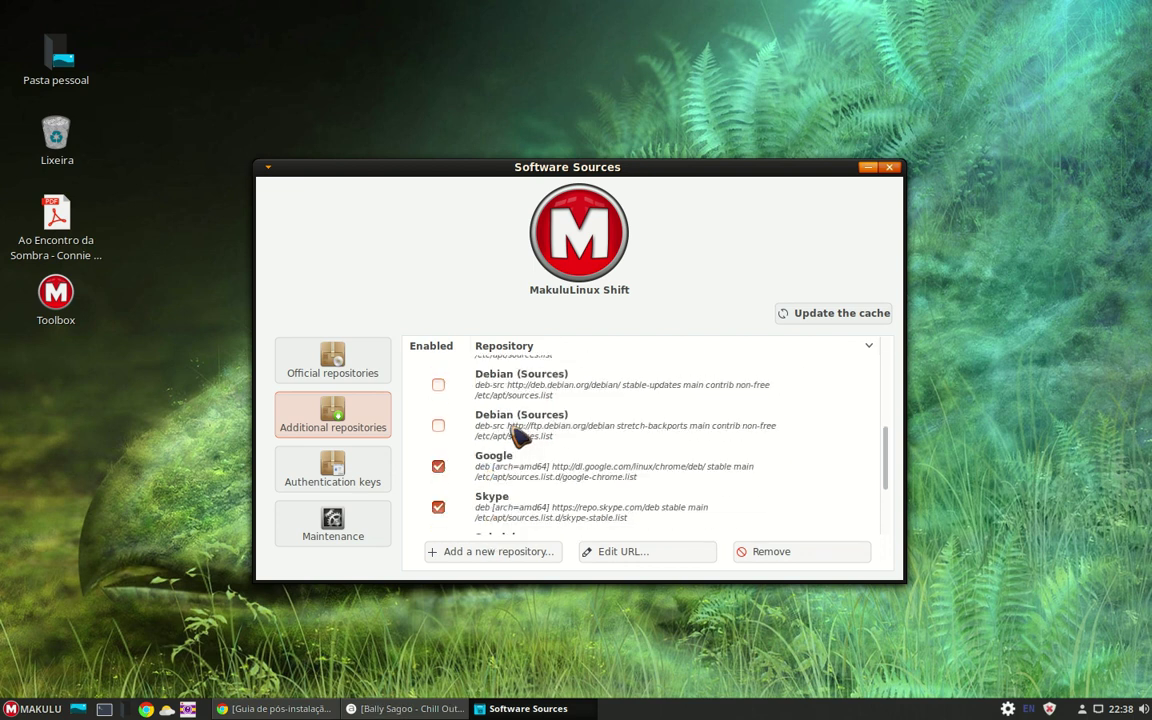
scroll(517, 435, "down", 3)
scroll(483, 458, "up", 3)
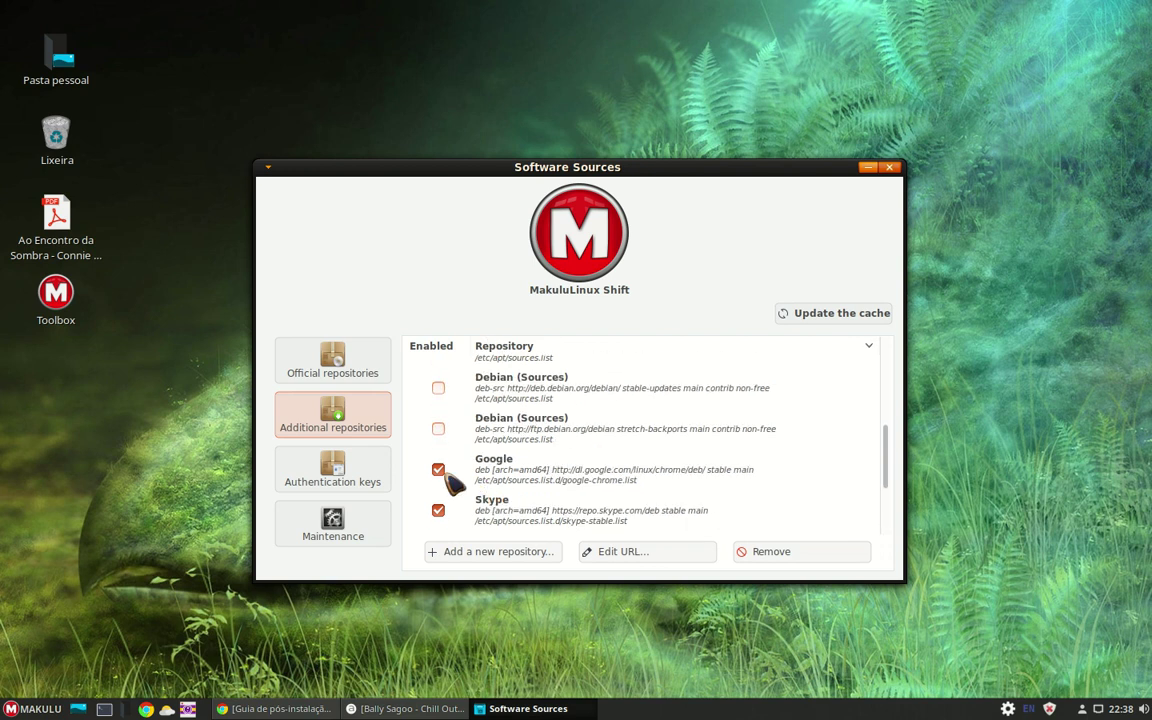
- Open the prompt for adding a new repository and consult the official Debian repository lines in the browser guide
left_click(497, 557)
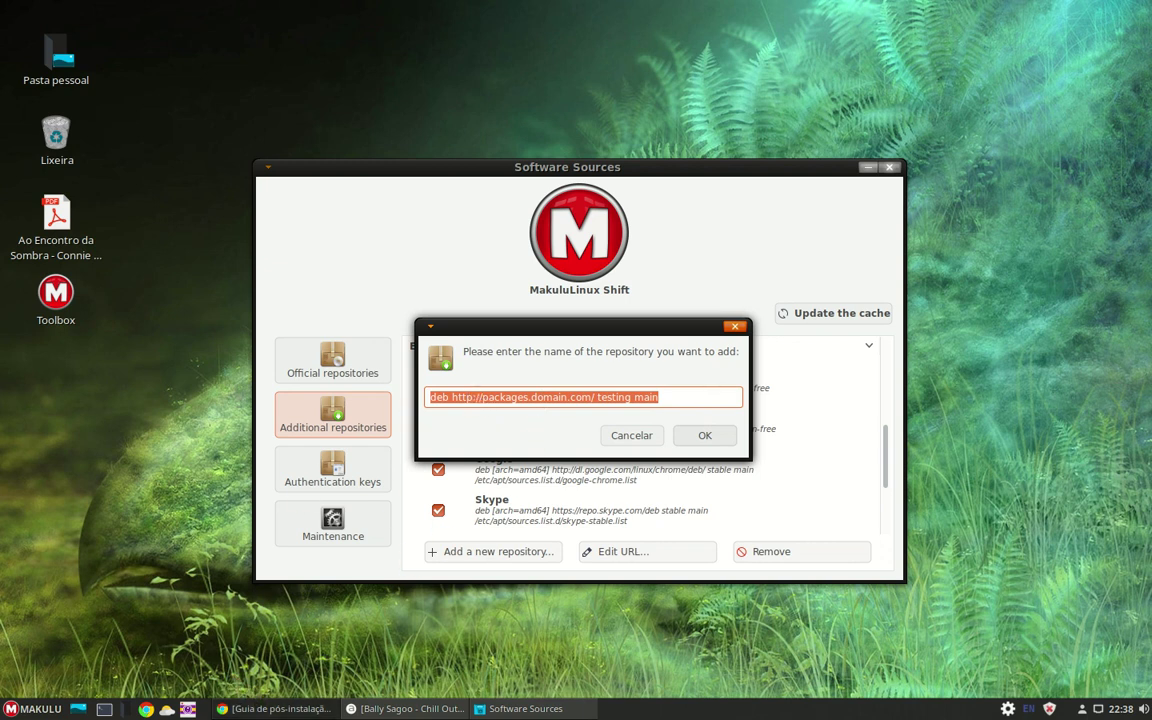
left_click(275, 708)
scroll(20, 480, "down", 8)
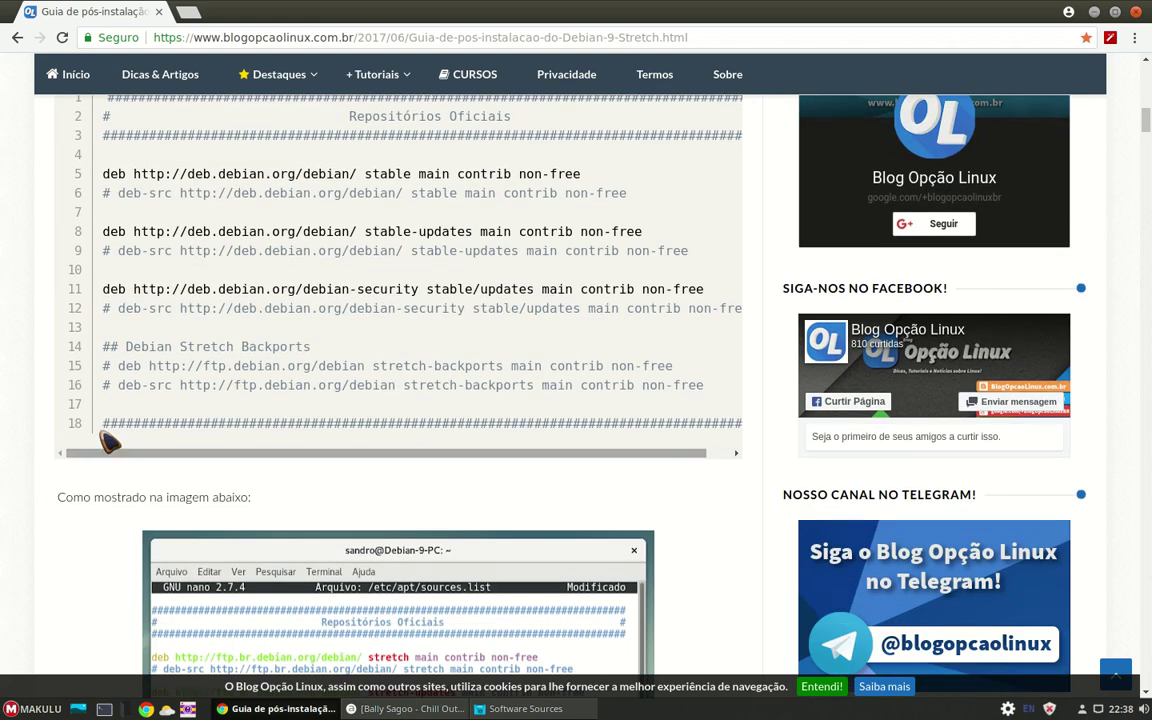
scroll(122, 365, "up", 1)
scroll(122, 365, "up", 2)
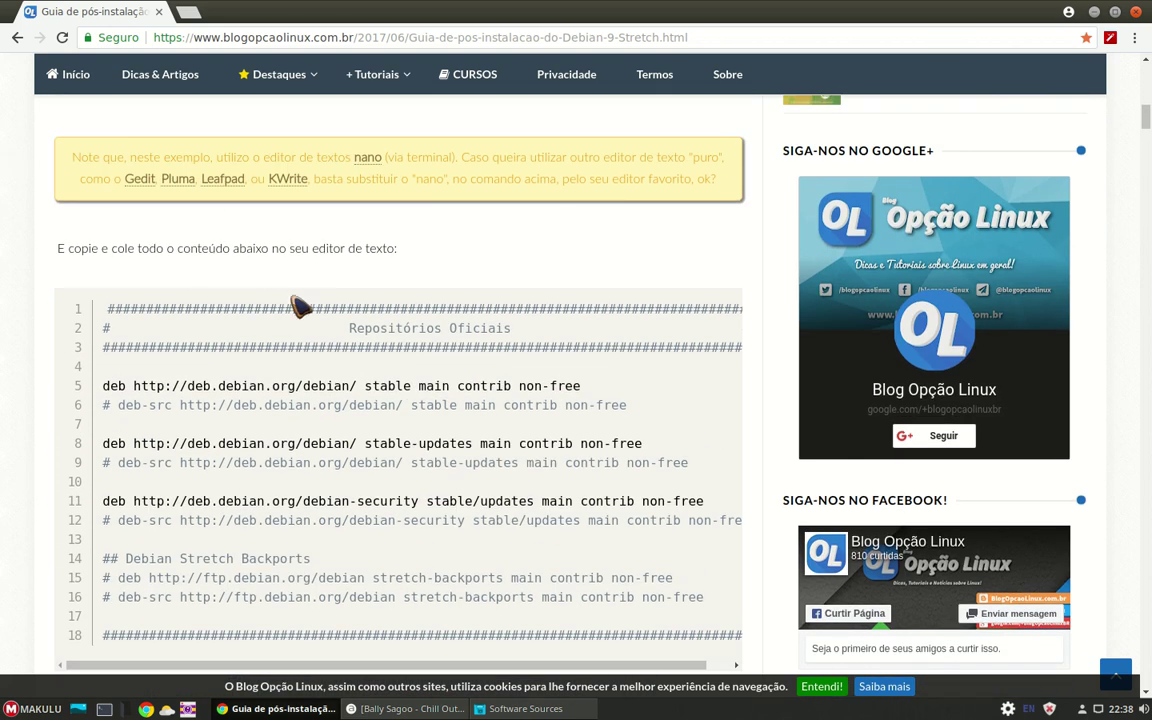
scroll(226, 440, "down", 1)
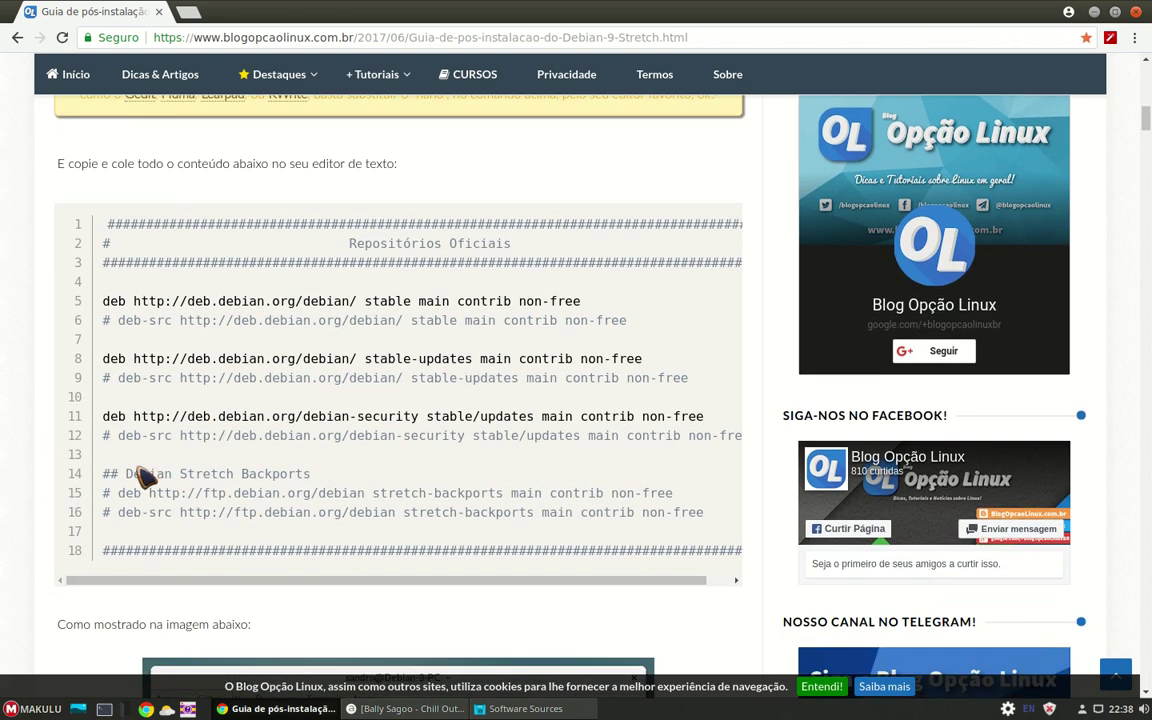
left_click_drag(120, 493, 678, 498)
right_click(663, 494)
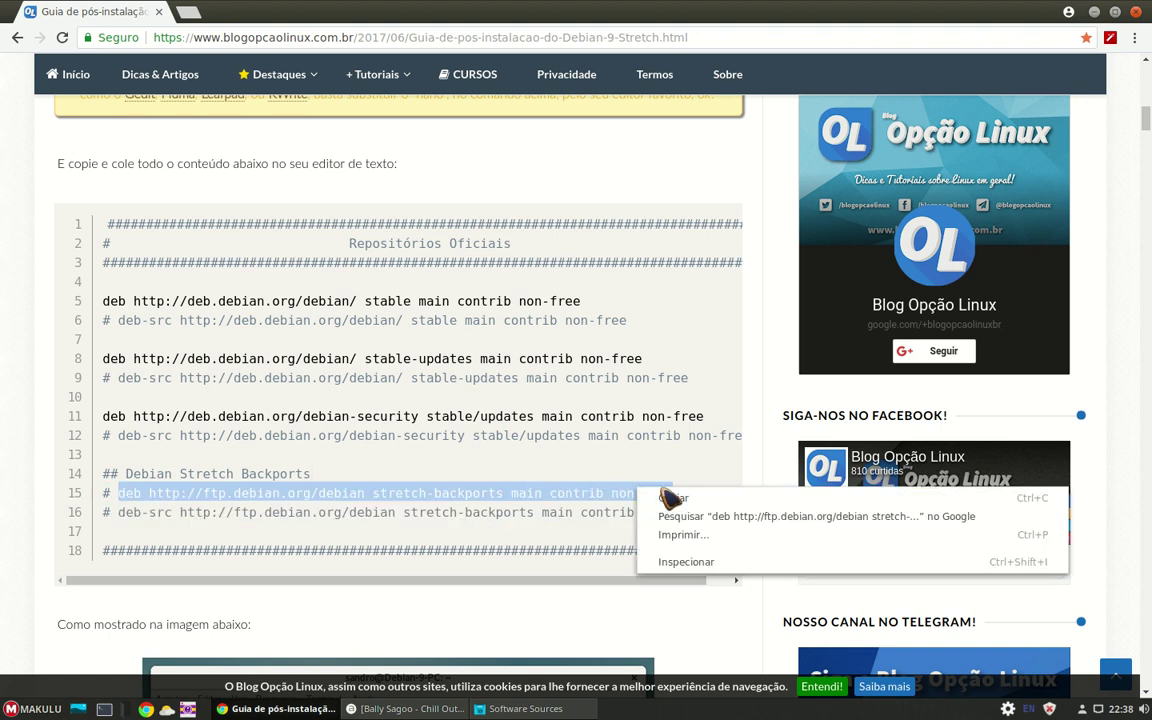
left_click(680, 502)
left_click(558, 708)
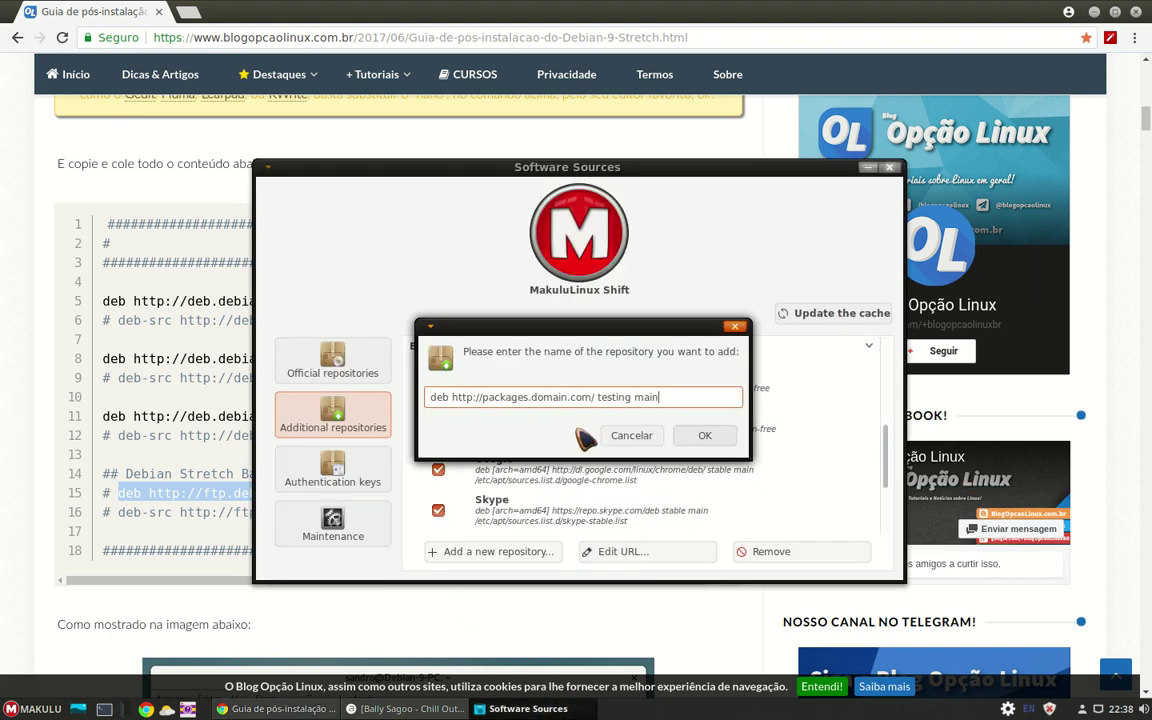
left_click_drag(663, 398, 170, 358)
key("BackSpace")
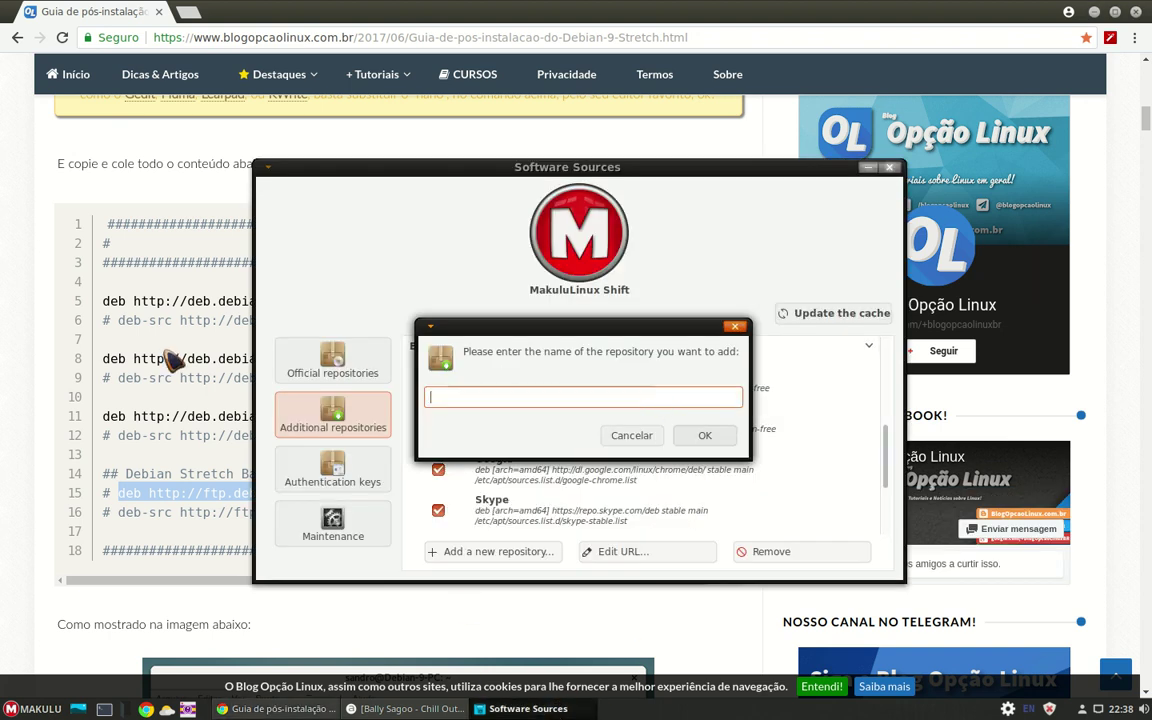
key("ctrl+v")
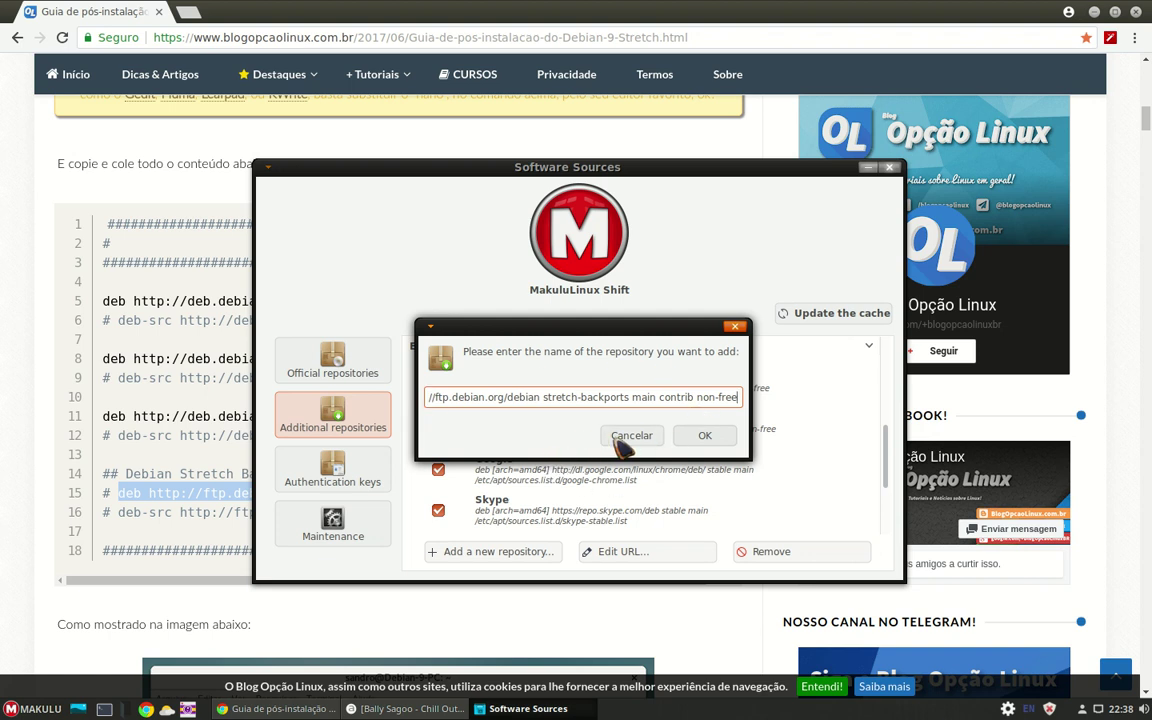
left_click(620, 441)
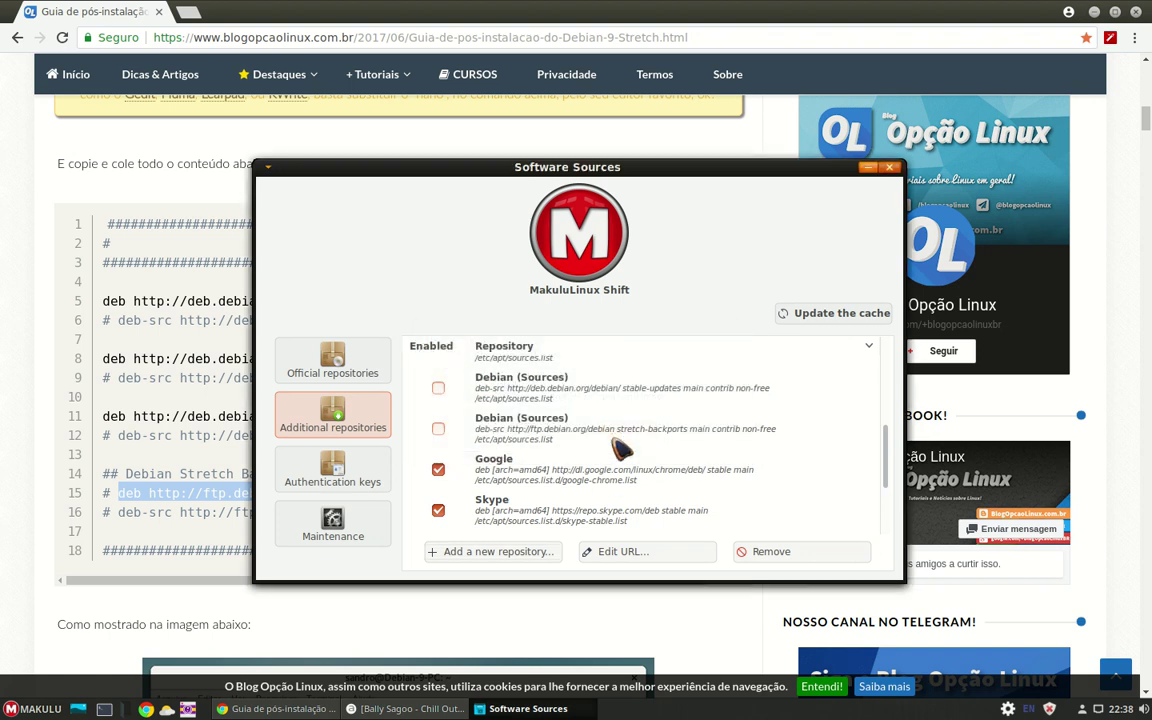
- Close Software Sources and return to the "Configurando a sources.list do Debian 9 Stretch" section of the browser guide
left_click(891, 168)
scroll(90, 390, "up", 4)
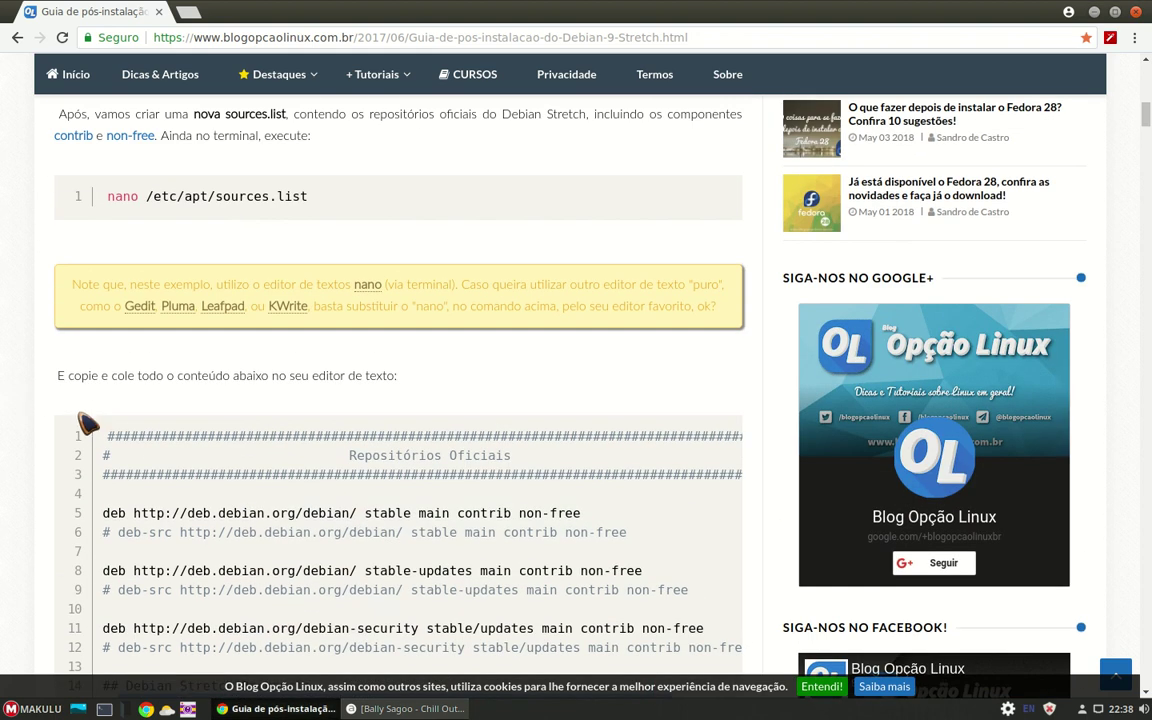
scroll(65, 460, "up", 5)
scroll(62, 487, "up", 5)
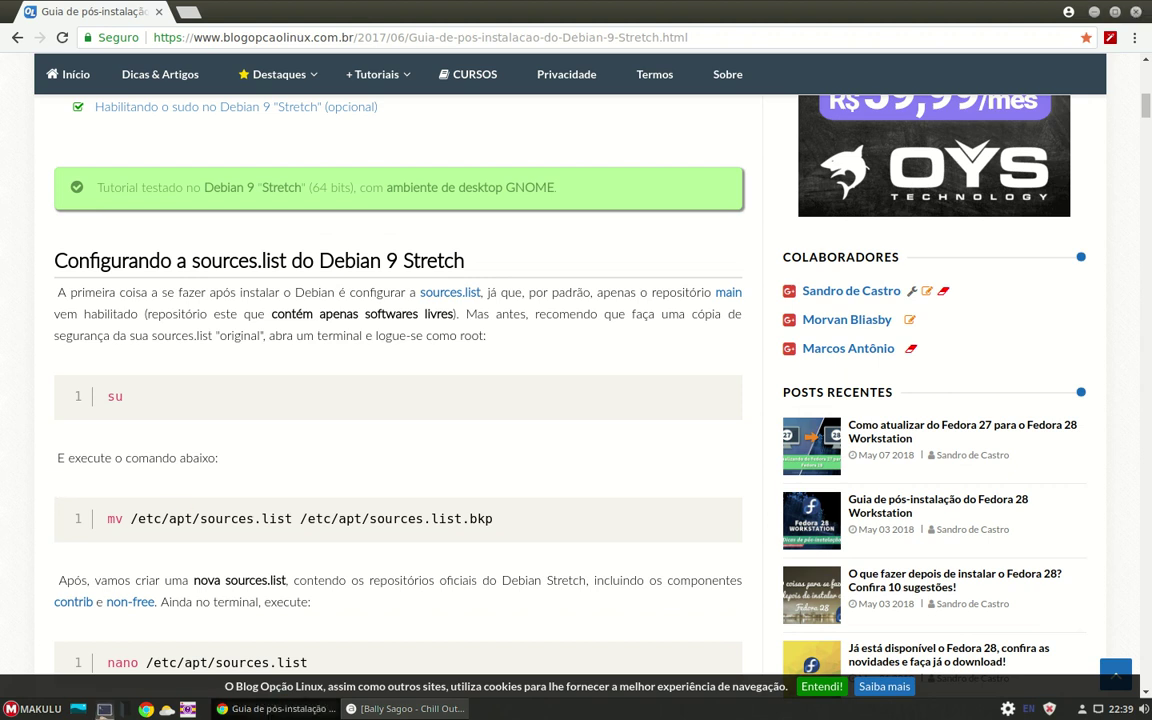
- Open a terminal, place it beside the guide's commands, and log in as root with su, entering the root password
key("ctrl+alt+t")
left_click_drag(545, 169, 820, 167)
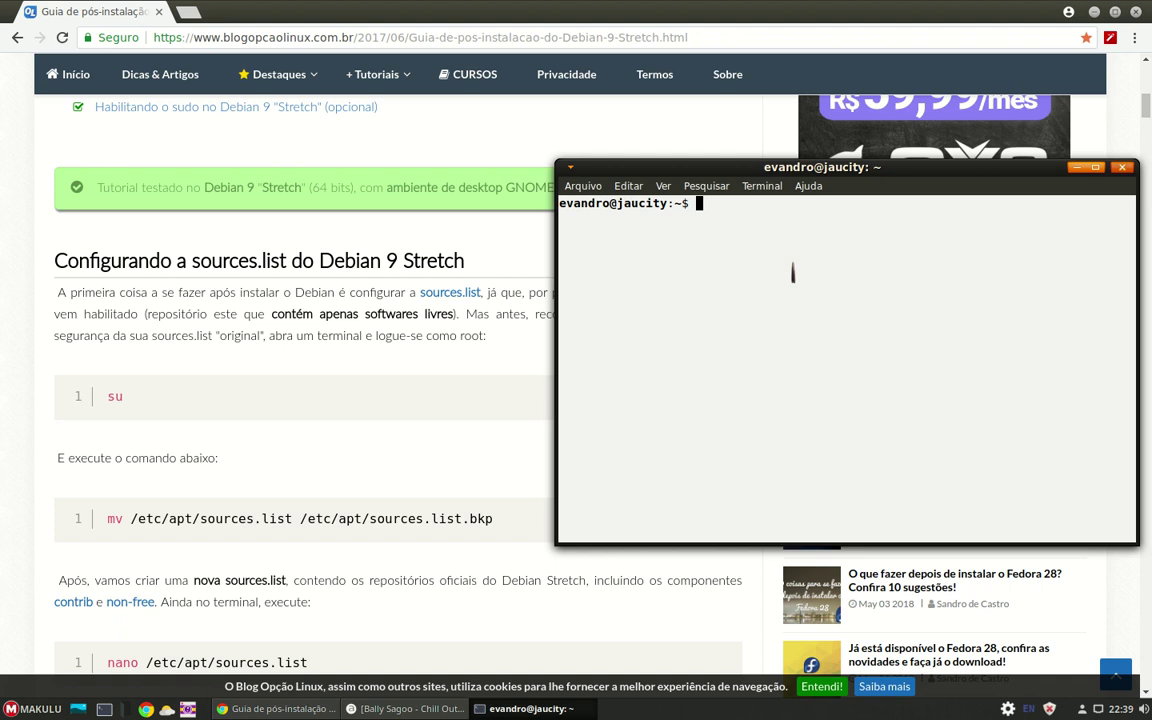
type("su")
key("Return")
key("Return")
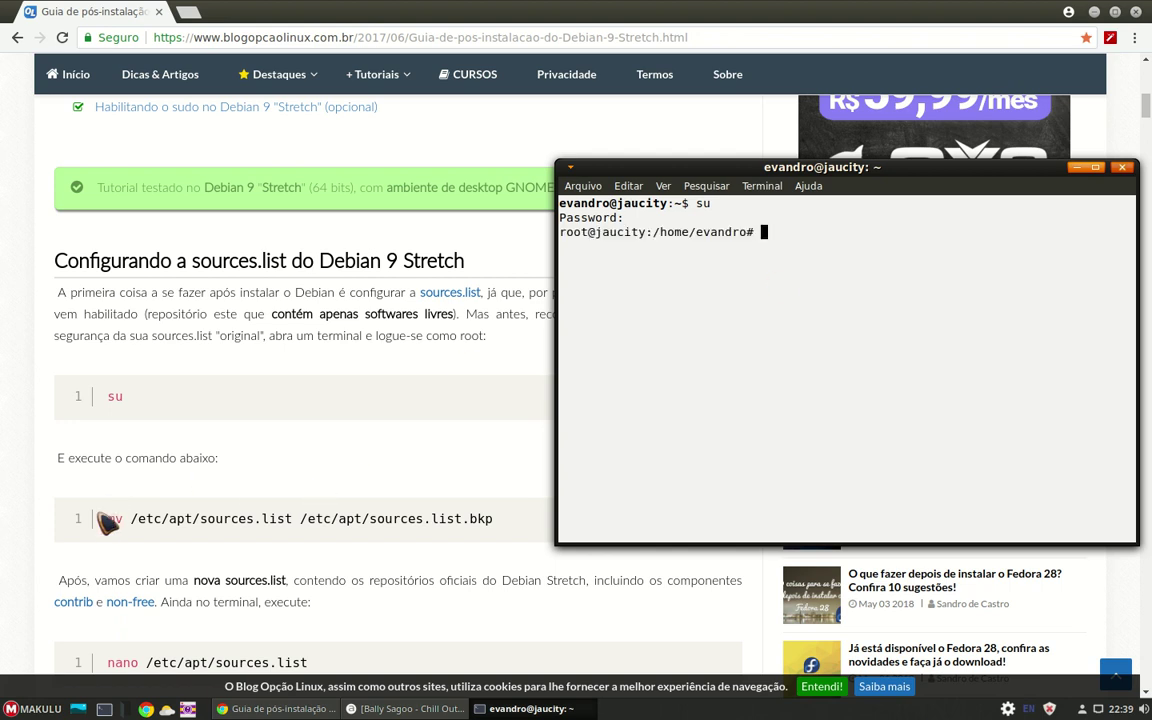
- Copy the guide's backup command "mv /etc/apt/sources.list /etc/apt/sources.list.bkp" to the root prompt in the terminal
left_click_drag(109, 518, 292, 517)
triple_click(478, 517)
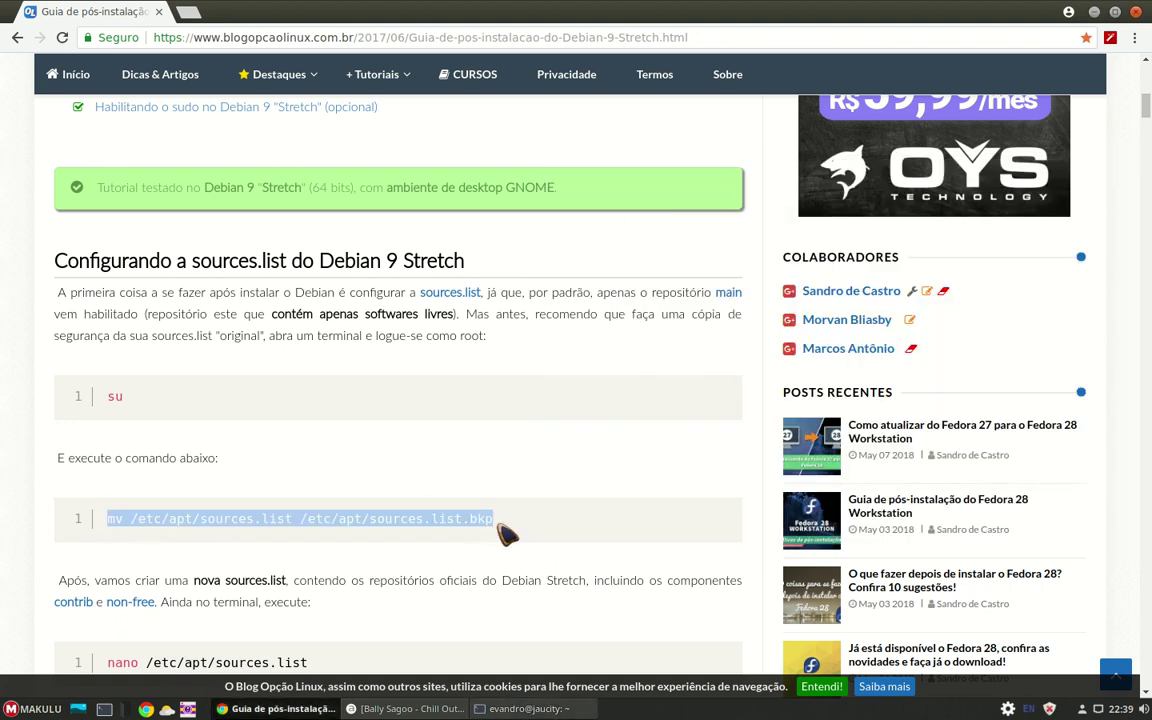
right_click(472, 522)
left_click(512, 533)
left_click(525, 708)
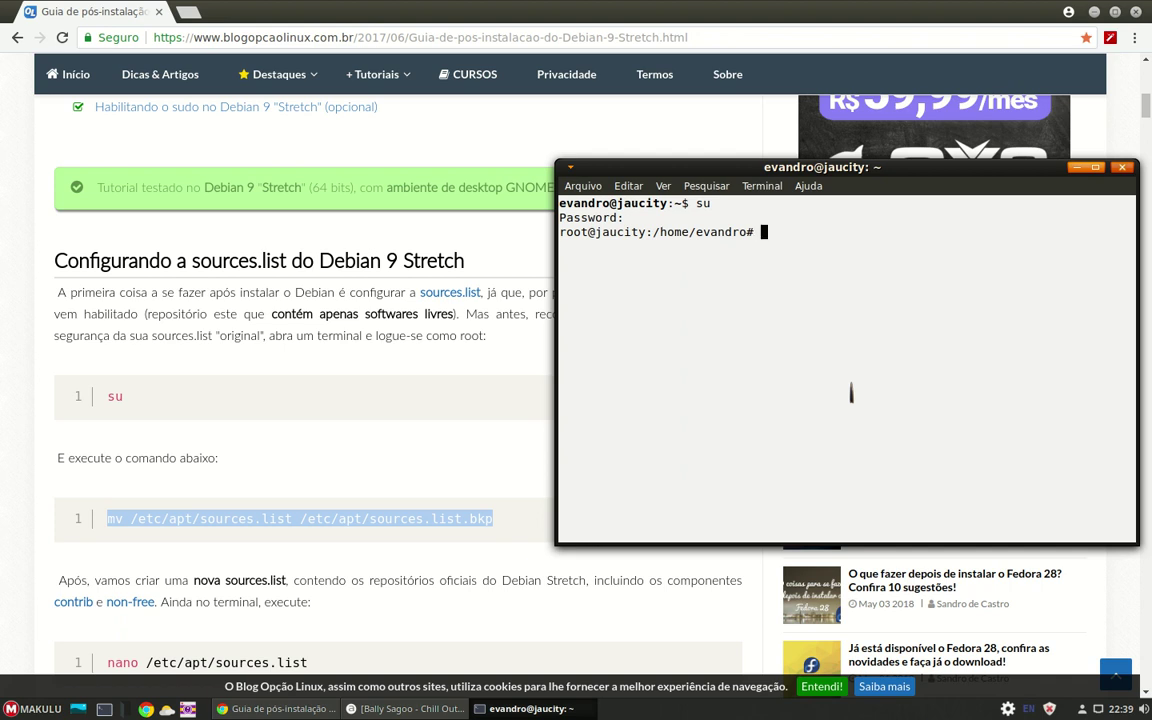
key("ctrl+shift+v")
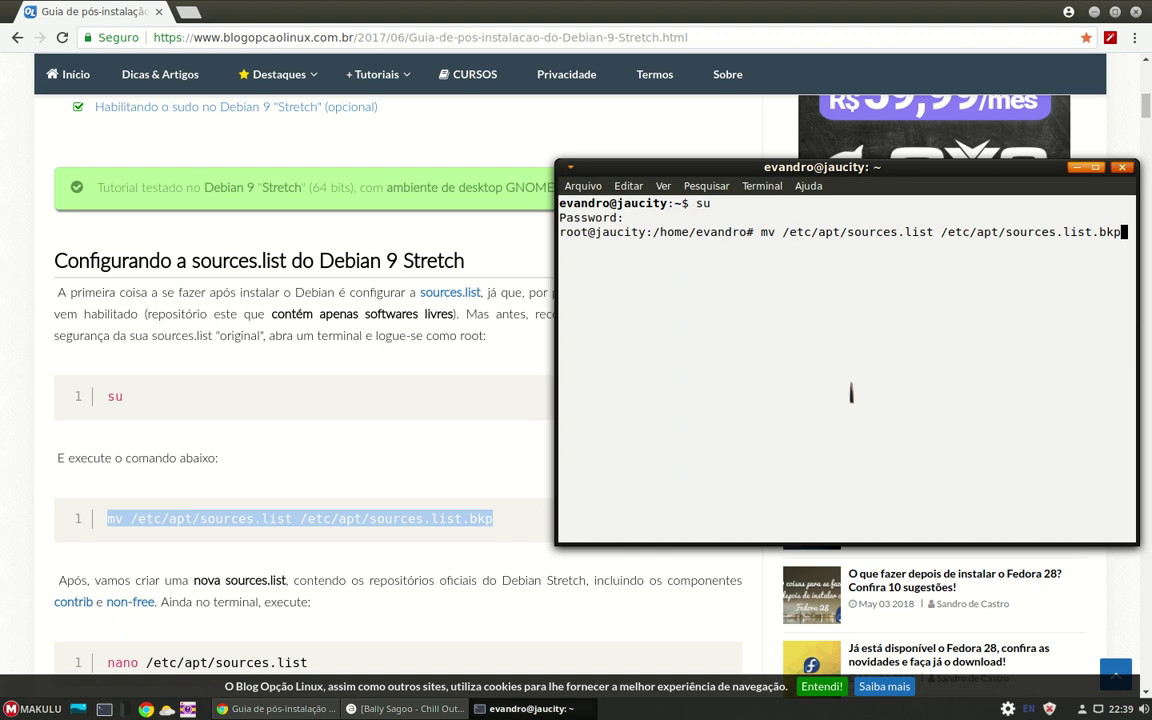